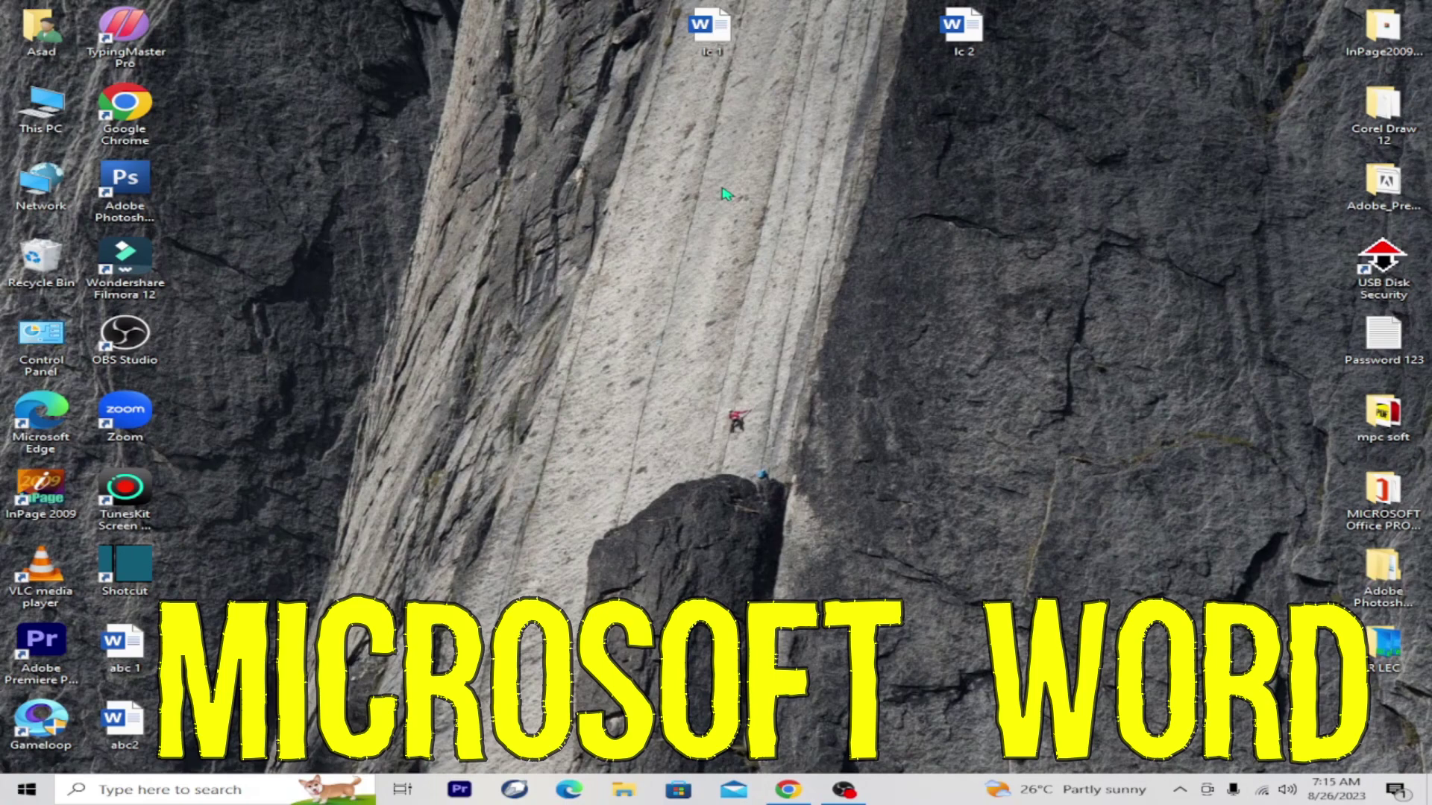
Start Word, open the lc 2 document from the Desktop folder and dismiss the licence notice.
click(183, 781)
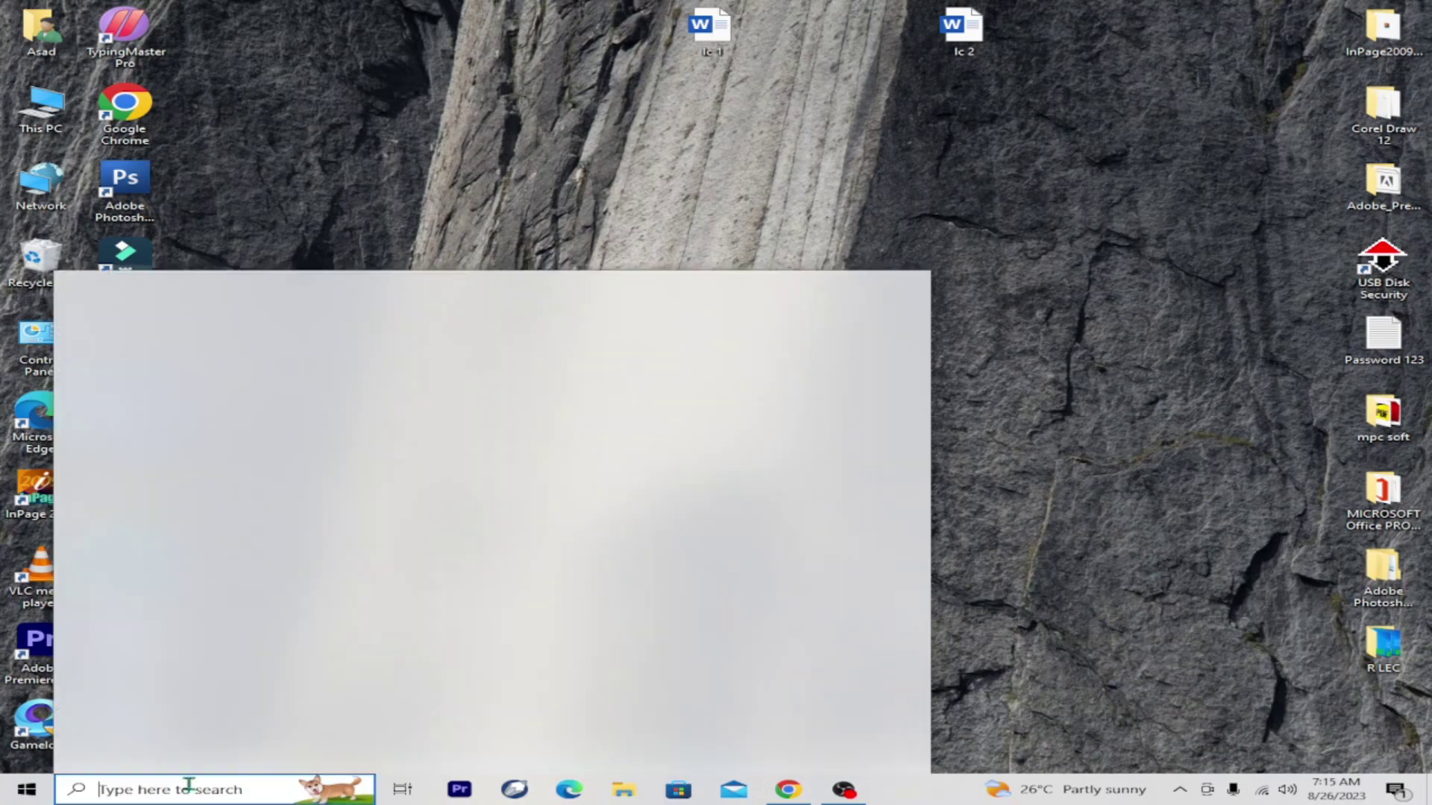
click(328, 495)
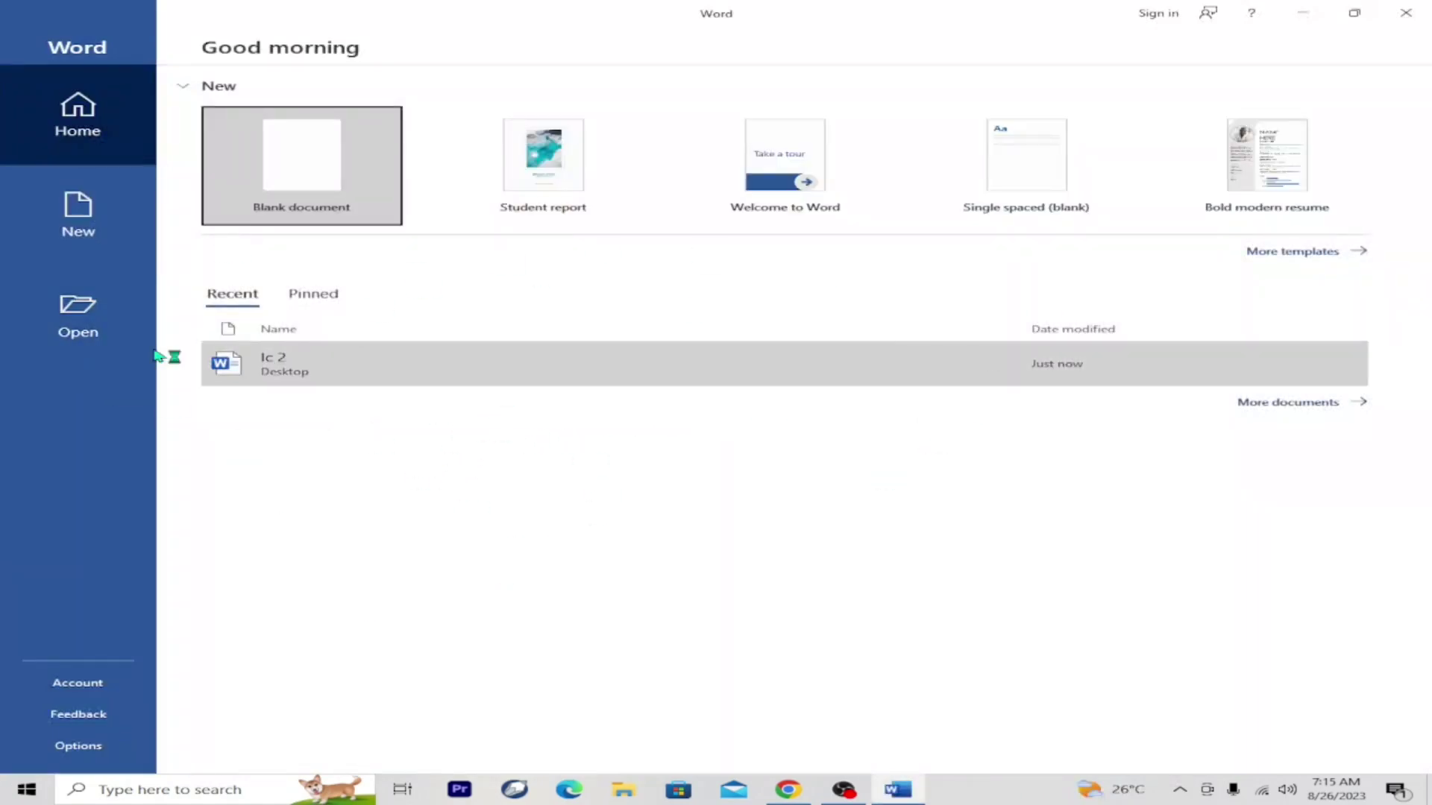
click(79, 321)
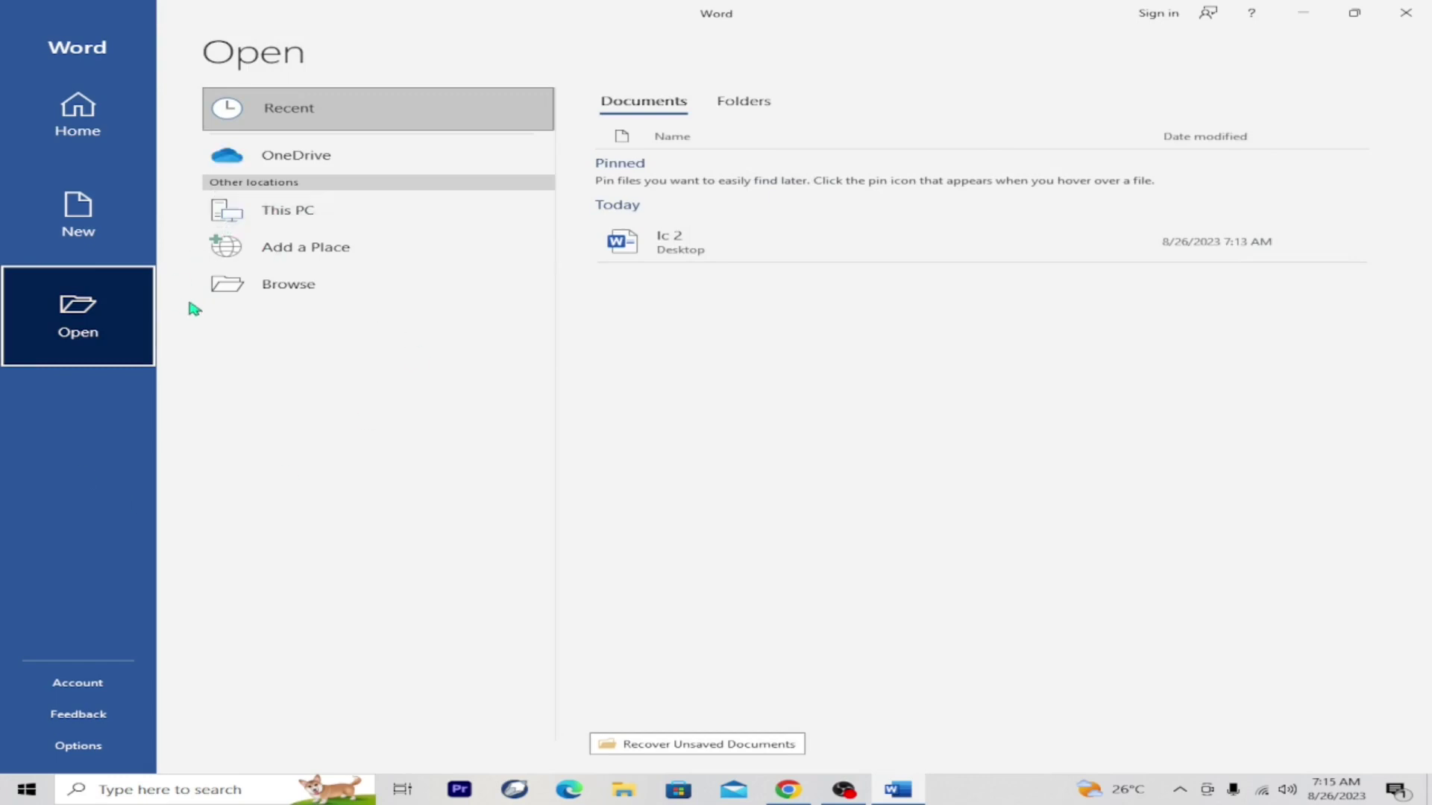
click(262, 290)
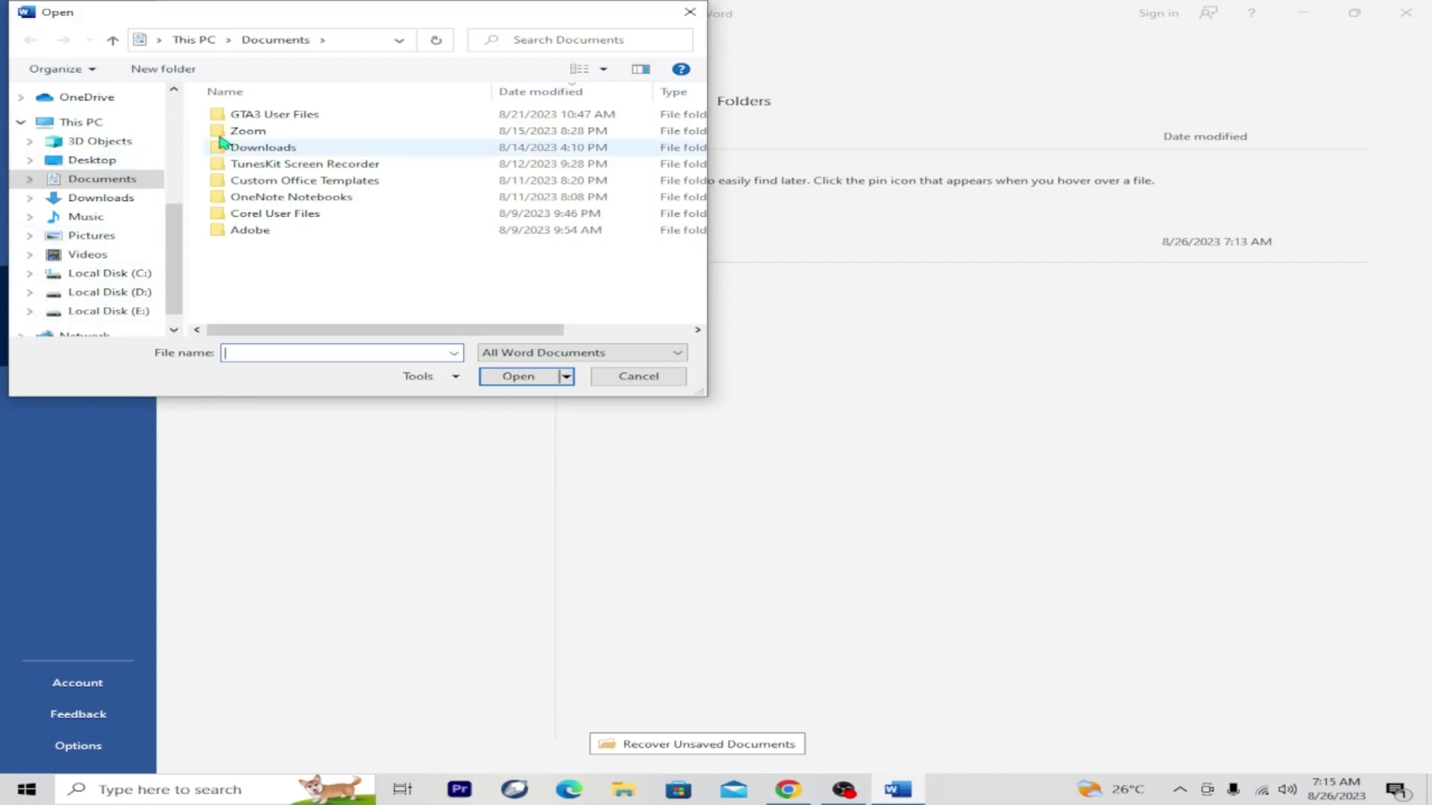
click(97, 162)
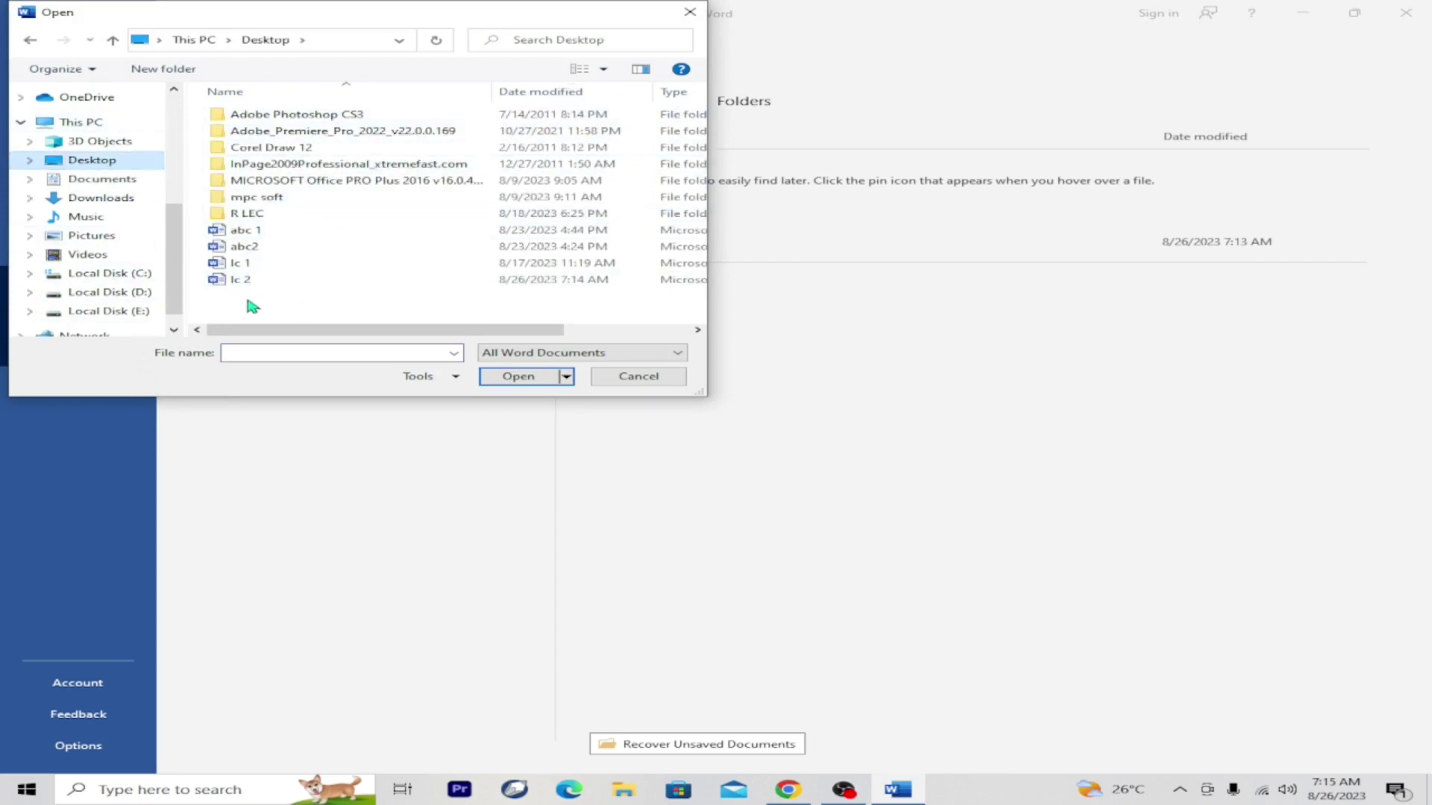
click(336, 283)
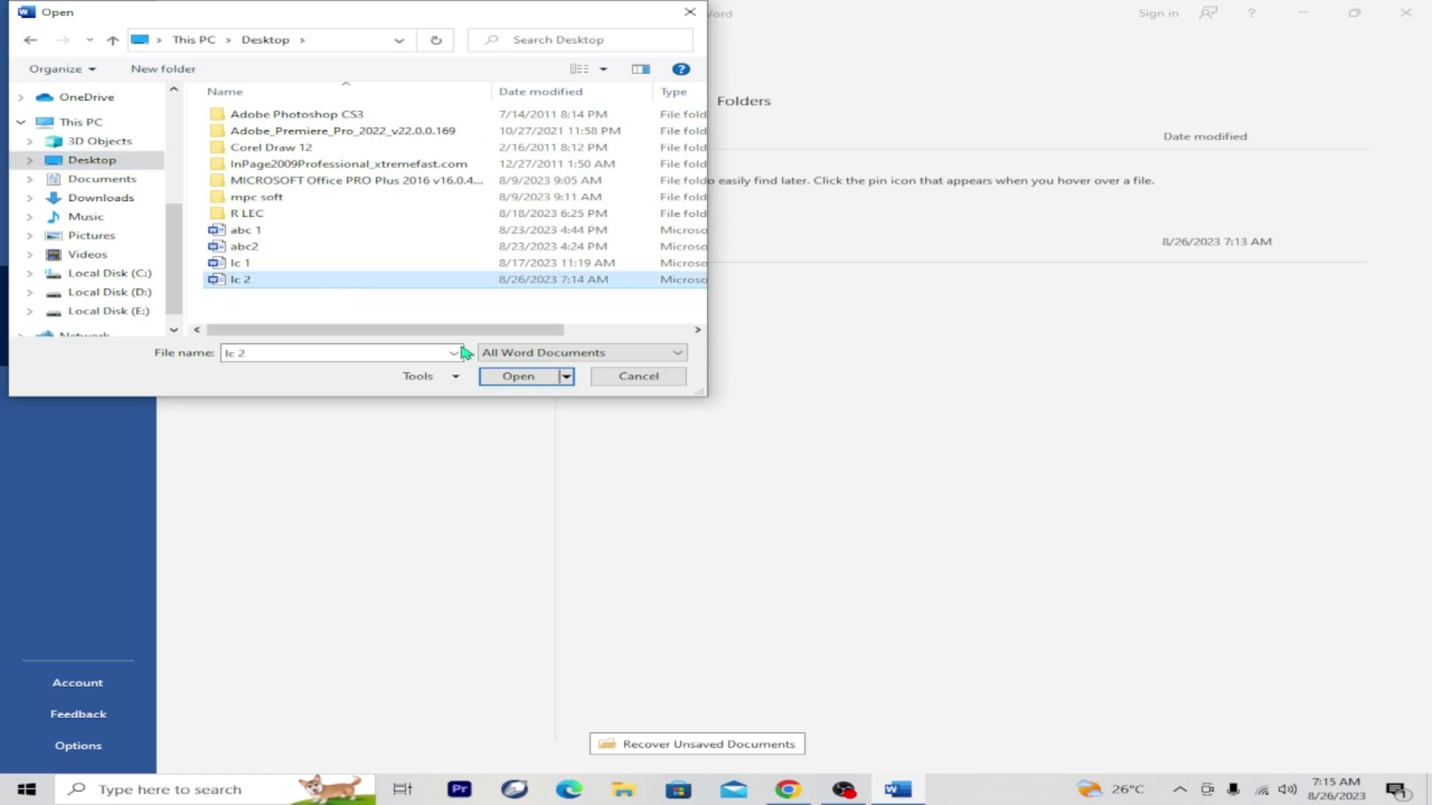
click(515, 376)
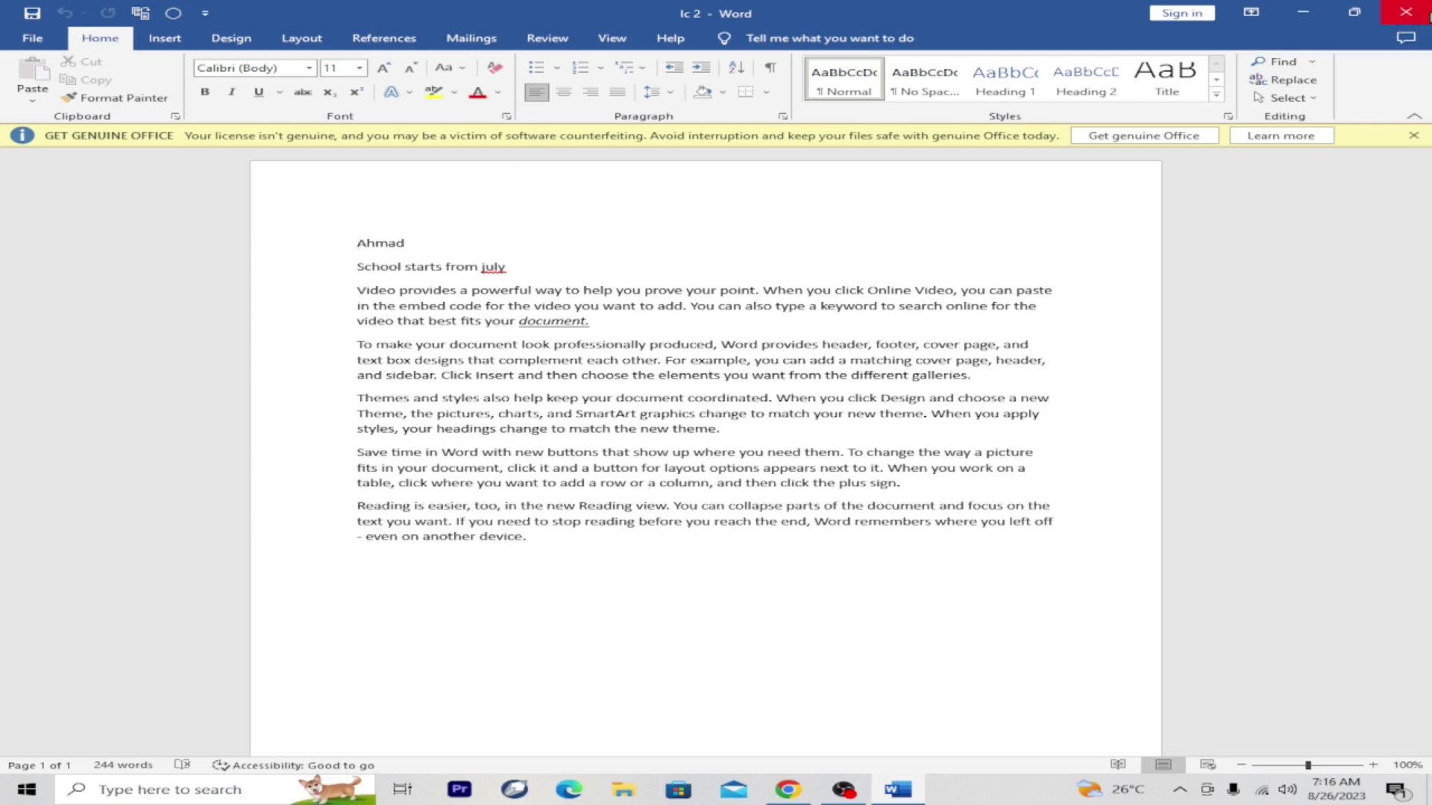
click(1413, 135)
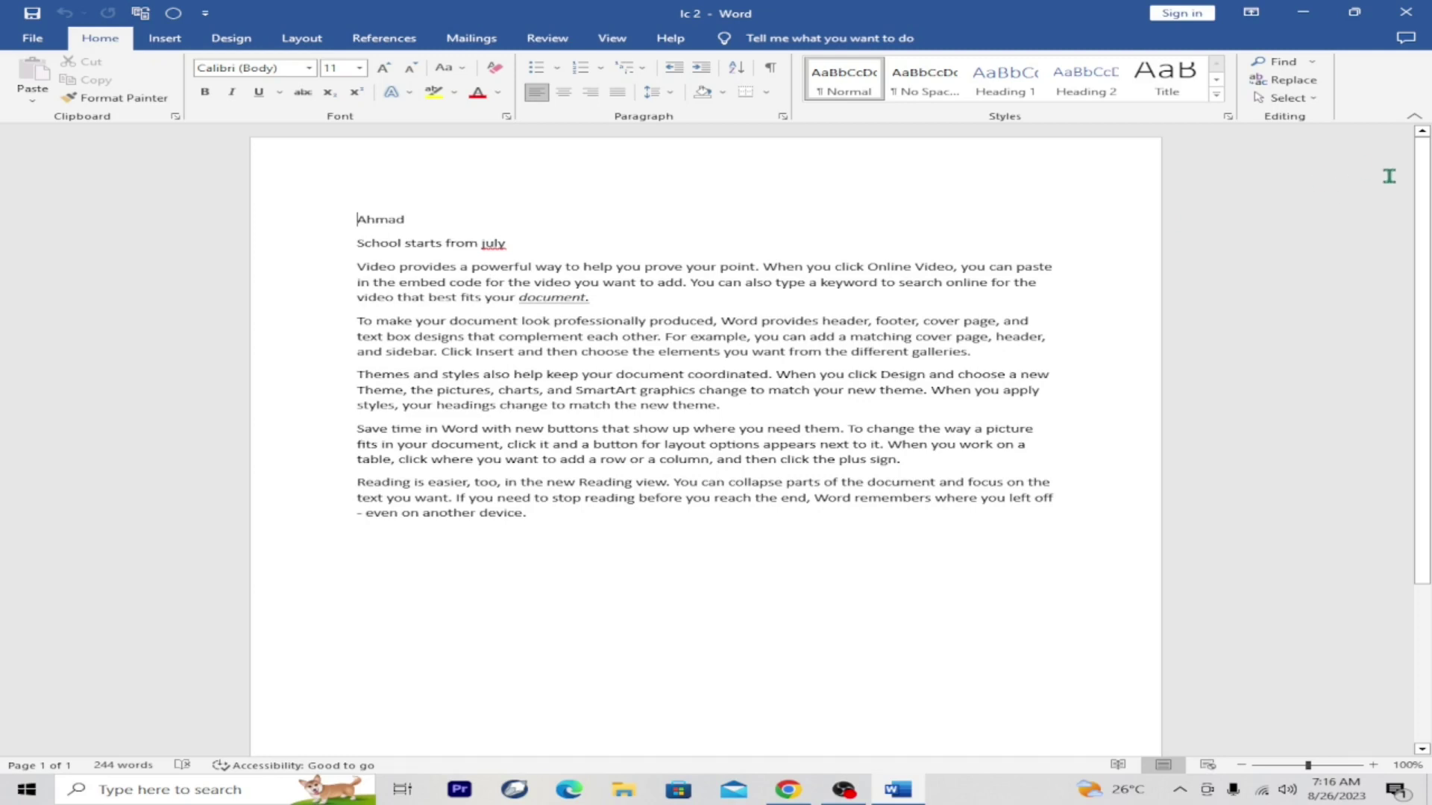
mouse_move(1423, 184)
mouse_down()
mouse_move(1421, 250)
mouse_move(1422, 181)
mouse_up()
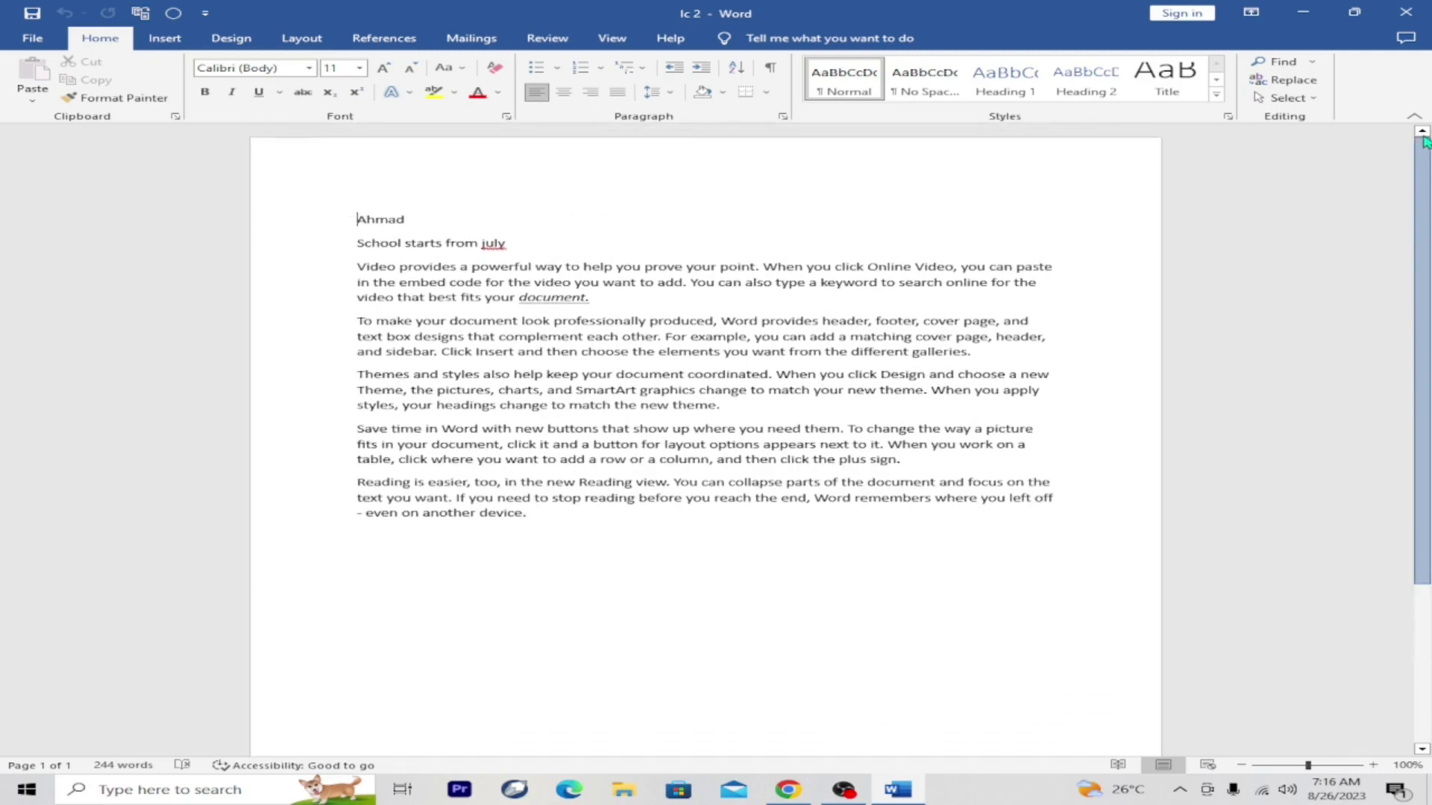
Close the document, refresh the desktop and reopen lc 2 directly from its desktop file.
click(1406, 21)
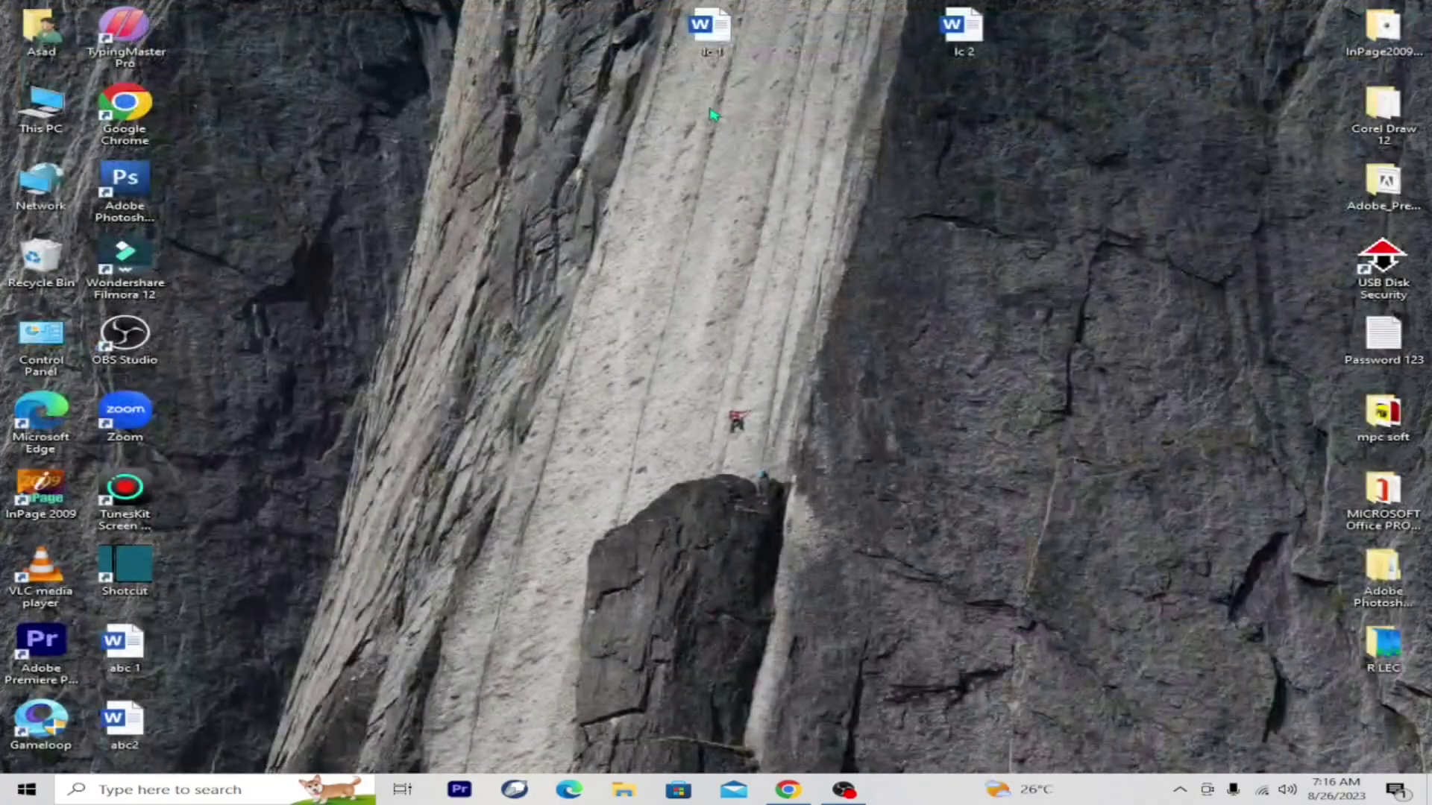
right_click(408, 100)
click(434, 144)
right_click(432, 142)
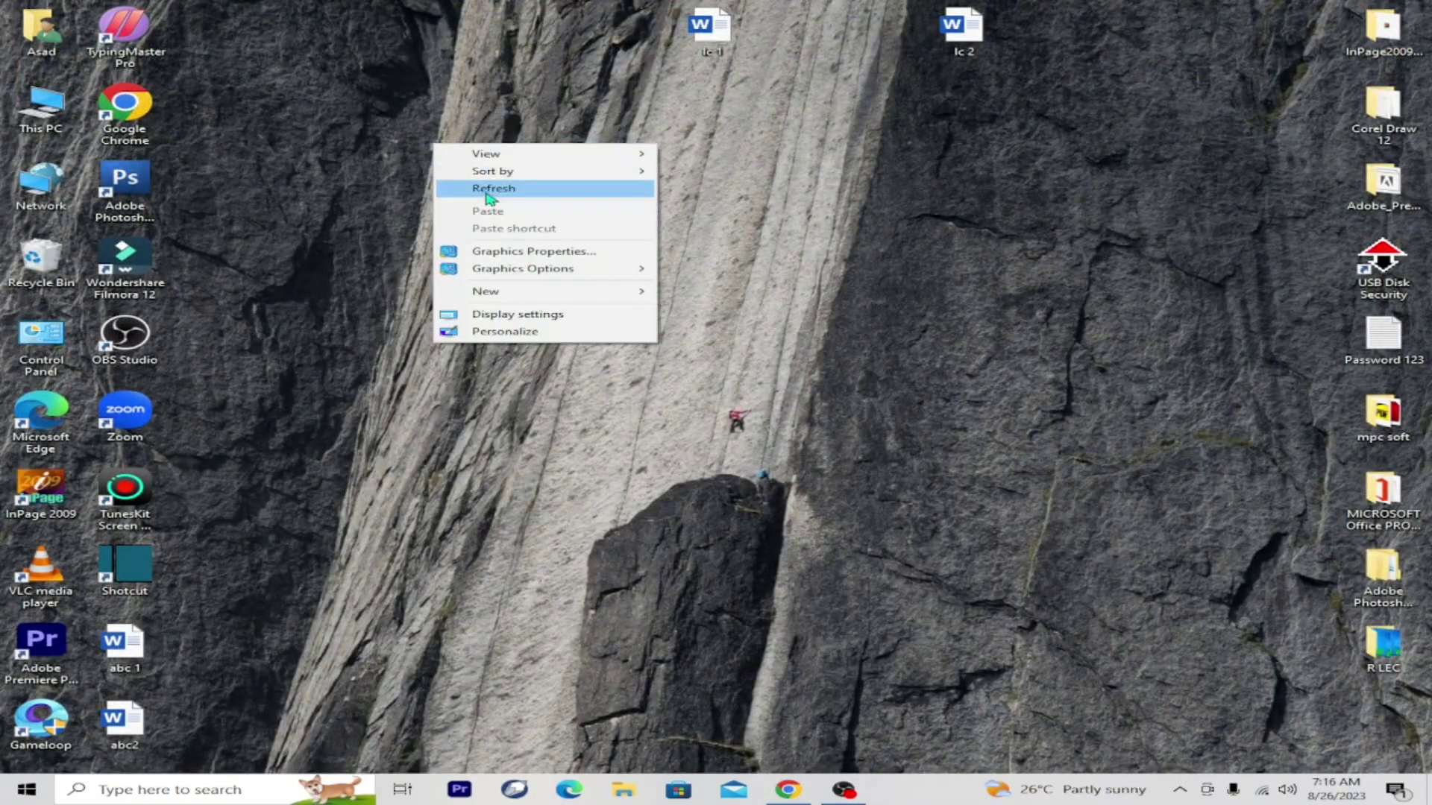
click(472, 187)
double_click(956, 54)
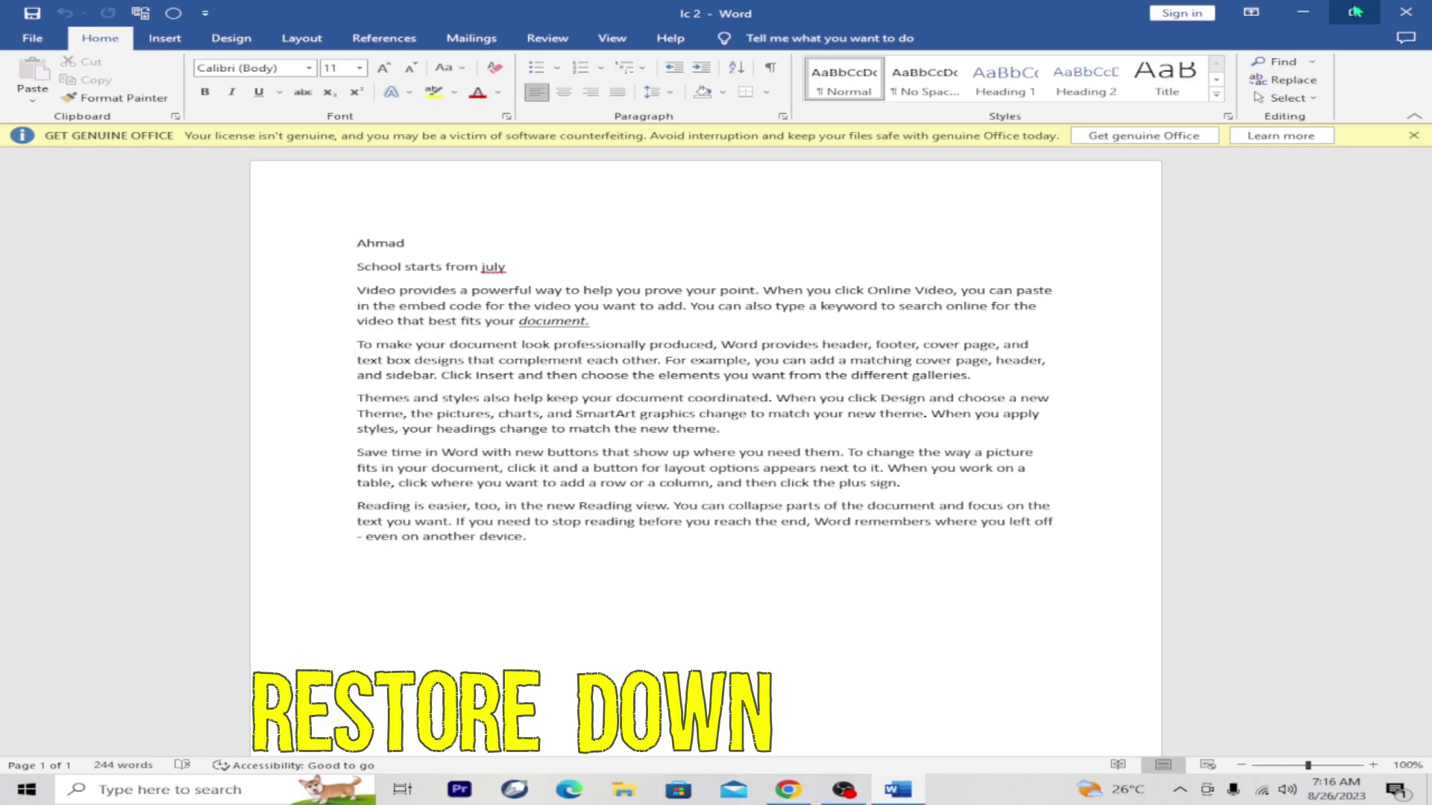
Restore the lc 2 window down to its smaller size, dismiss the licence notice and maximize the window again.
click(1355, 12)
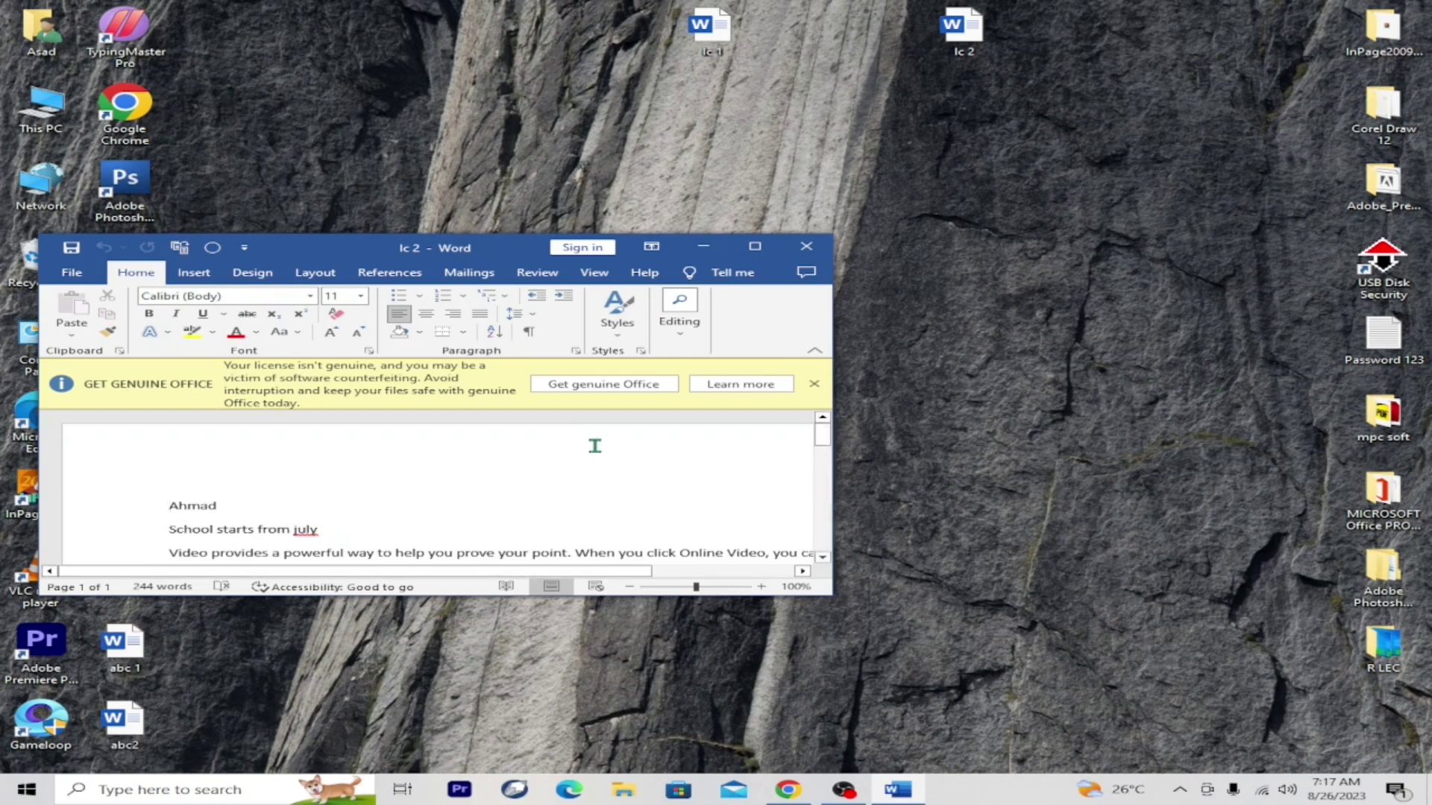
click(813, 384)
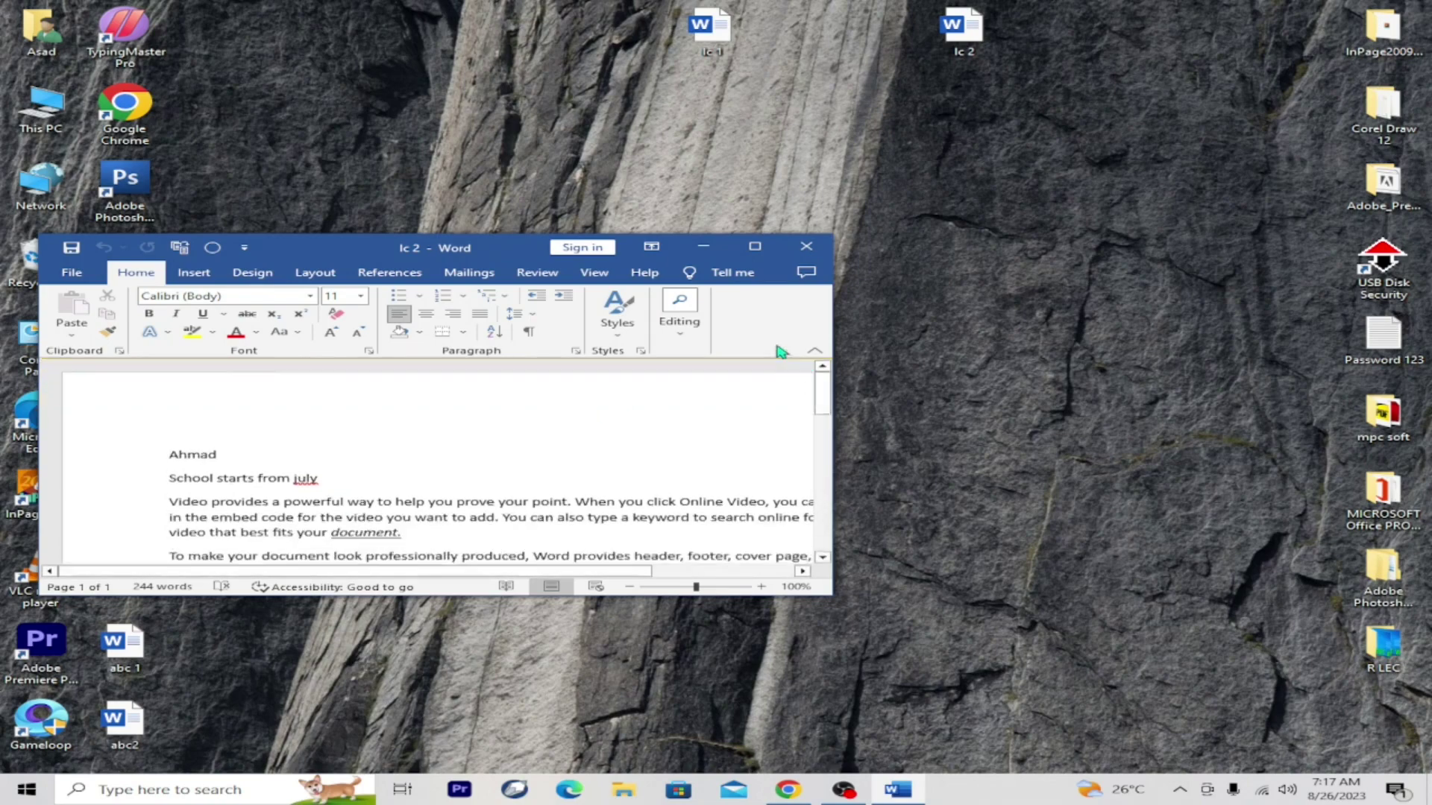
click(755, 247)
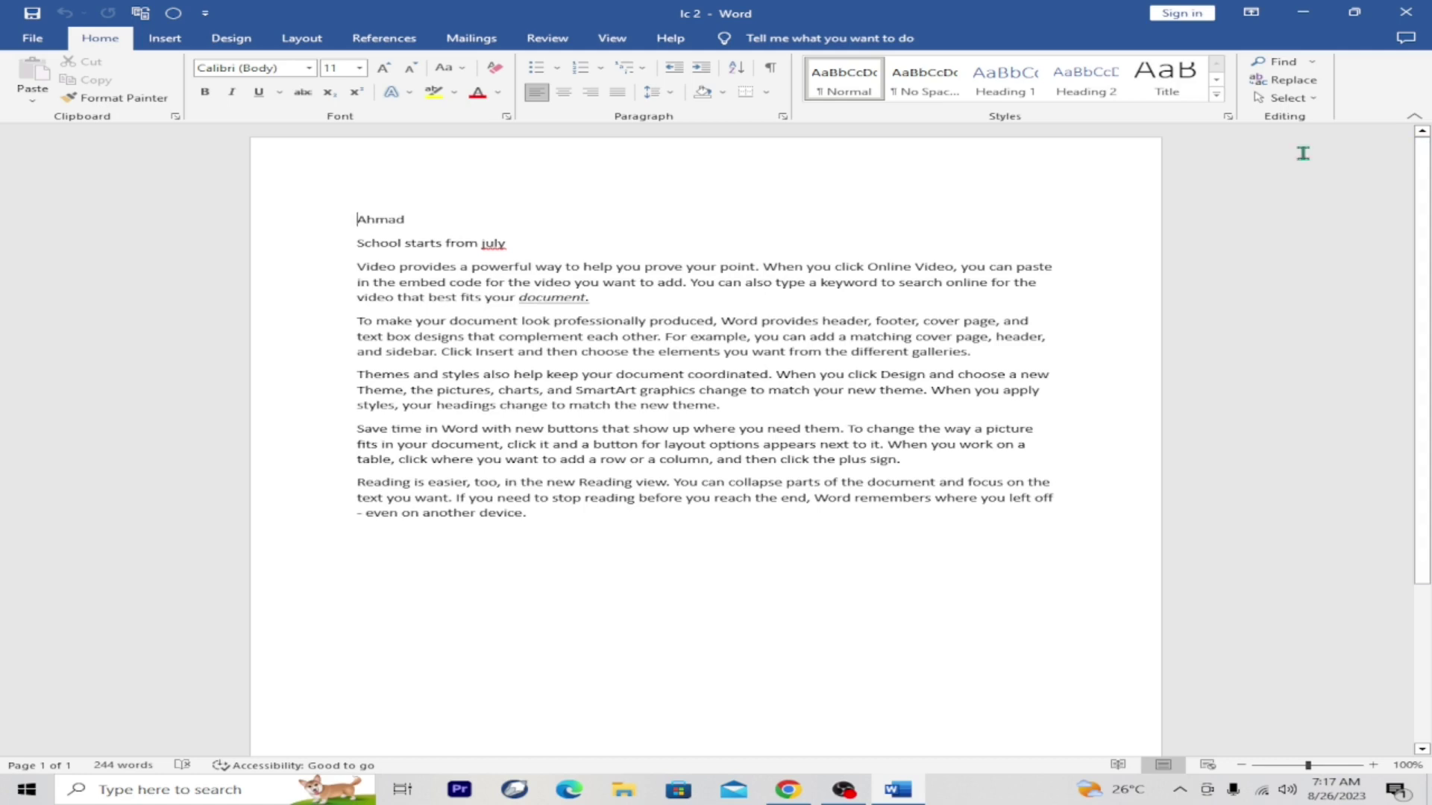
Minimize the lc 2 window to show the desktop and bring the document back on screen.
click(1265, 193)
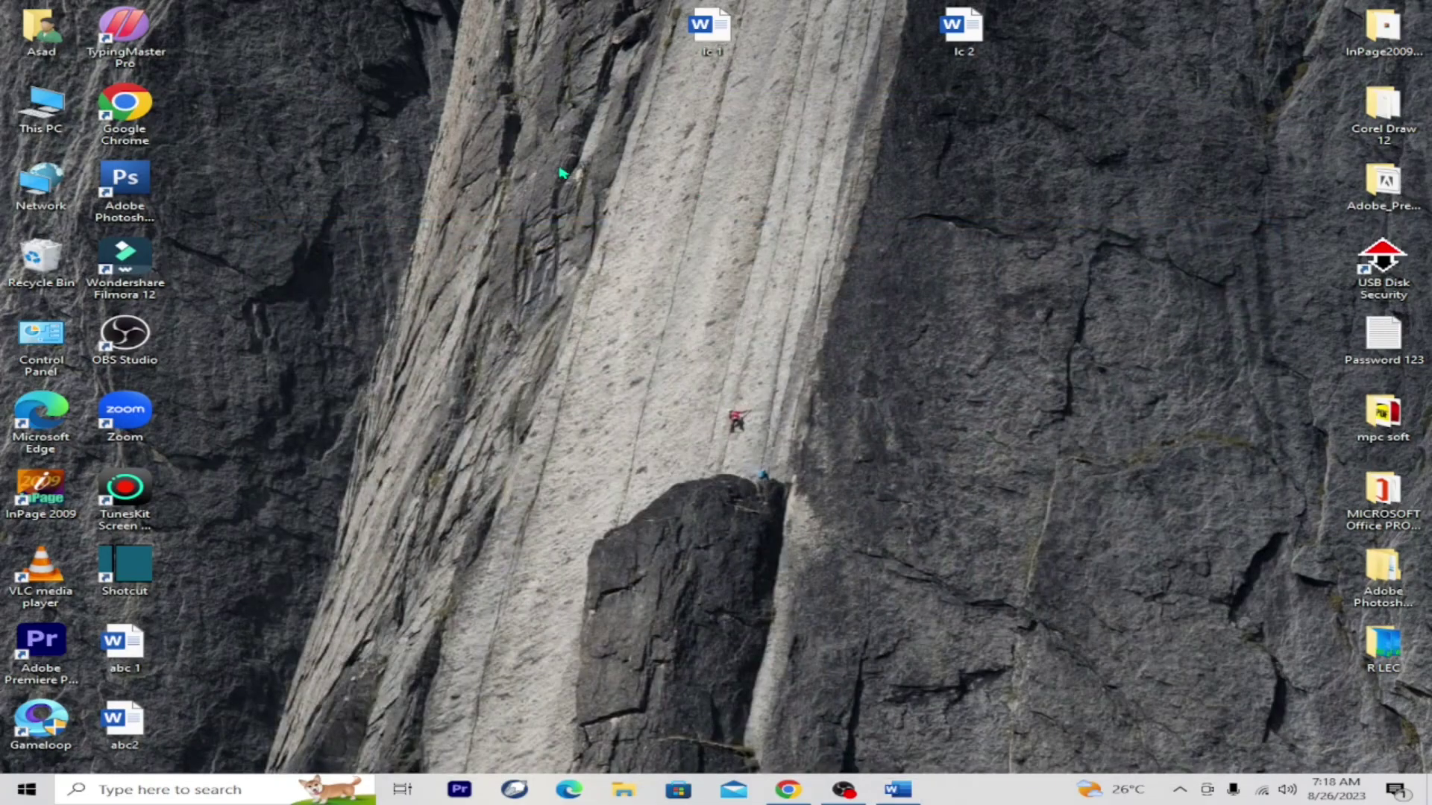
right_click(557, 167)
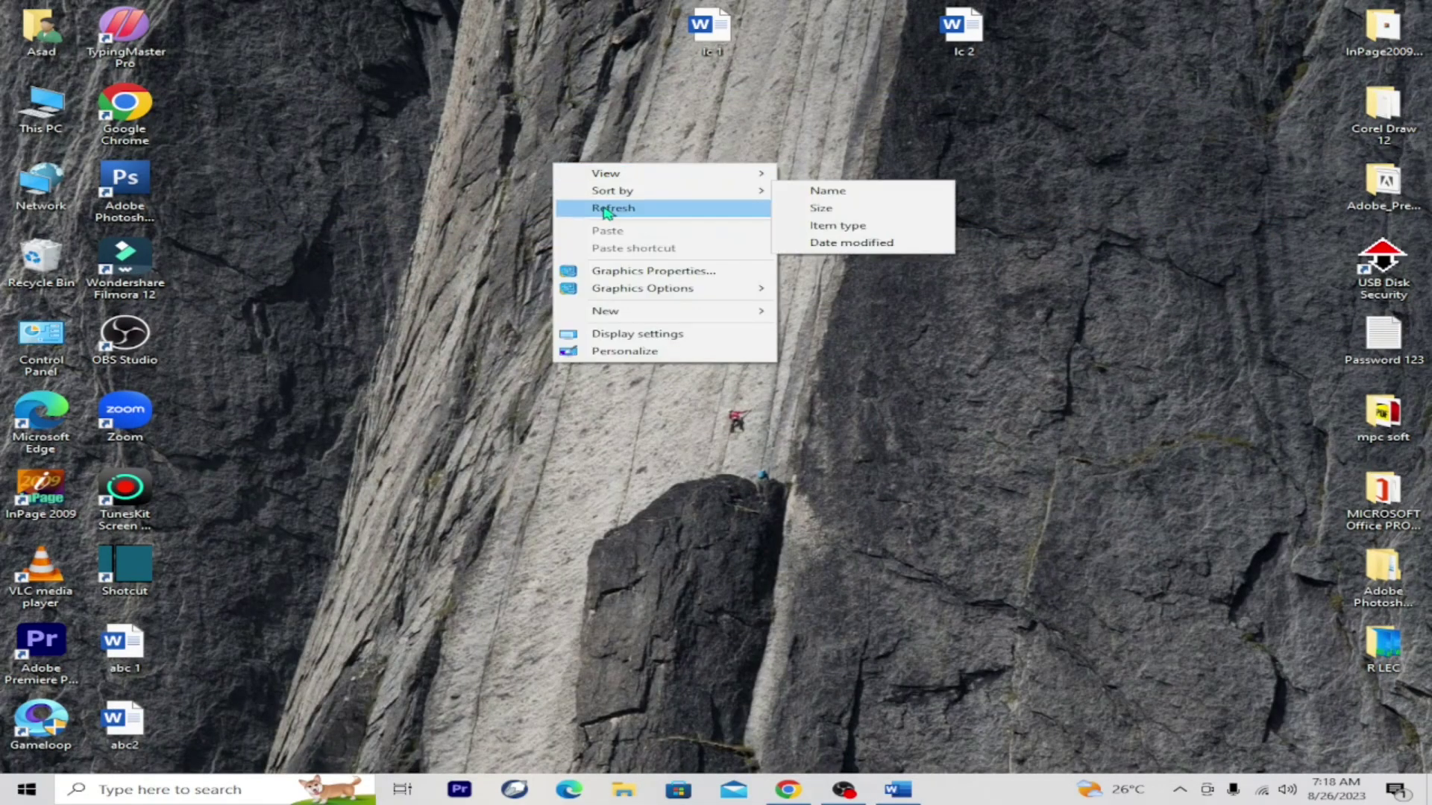
right_click(607, 206)
click(647, 249)
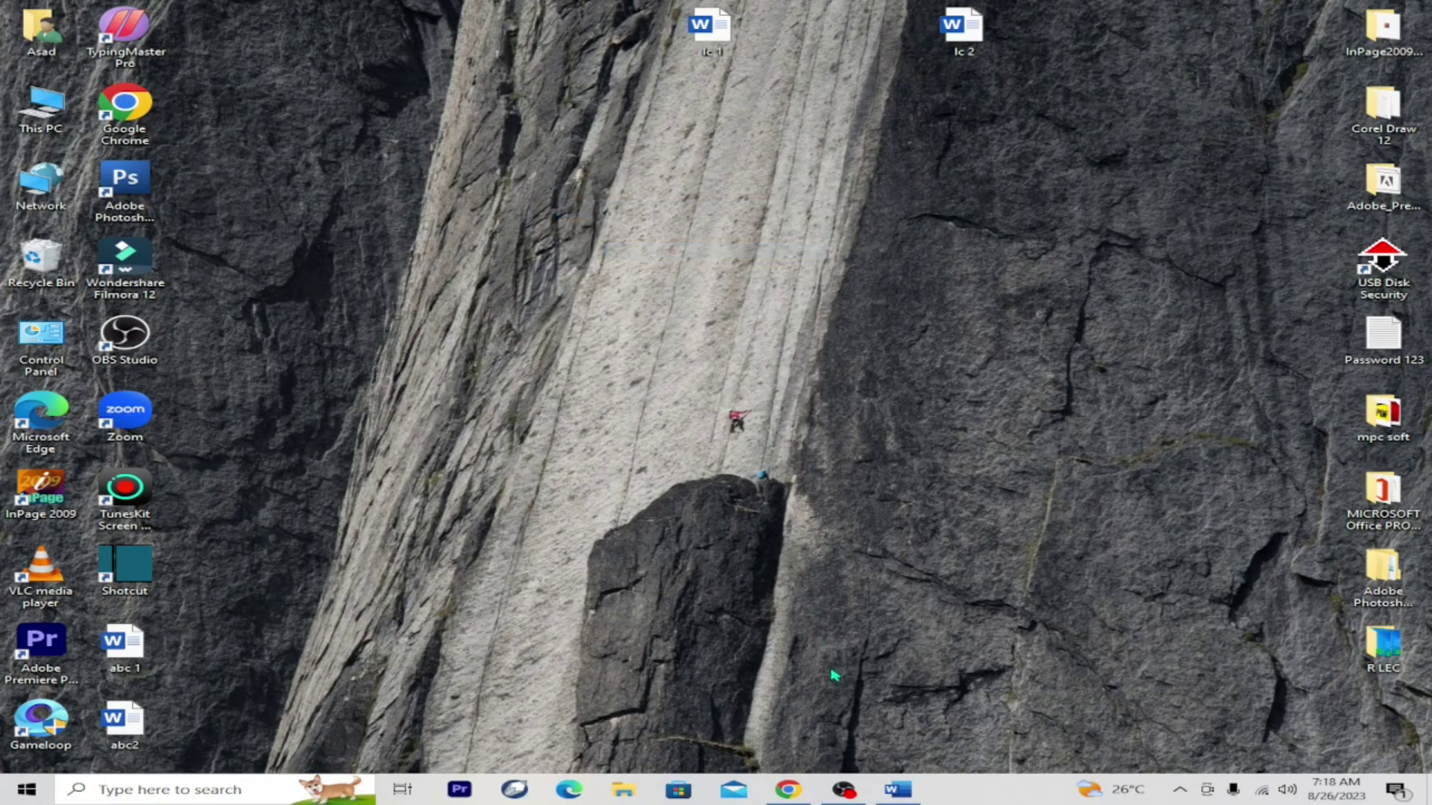
click(897, 790)
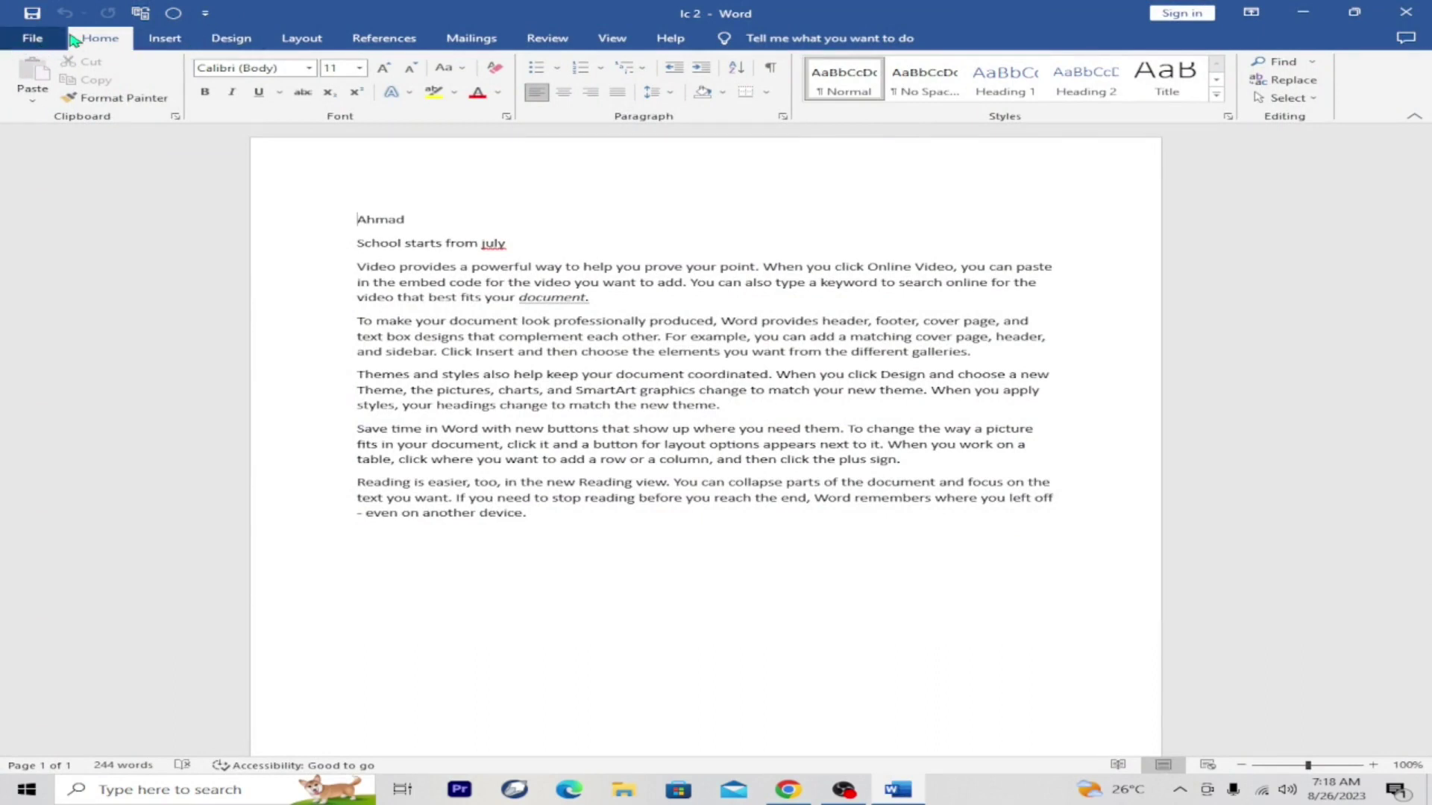
Examine the ribbon commands for inserting, design, references, reviewing and mailings, and return to the basic formatting commands.
click(166, 42)
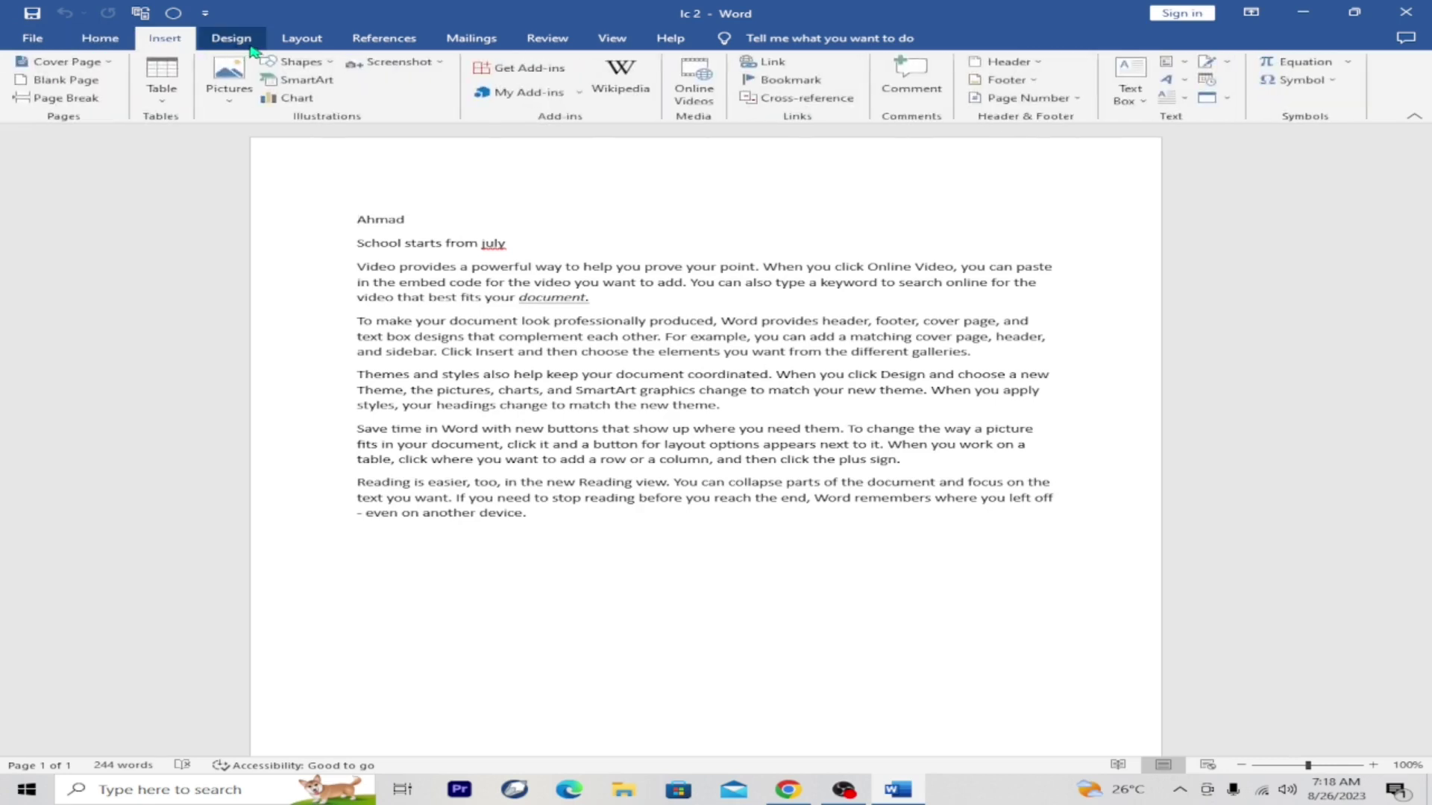
click(226, 43)
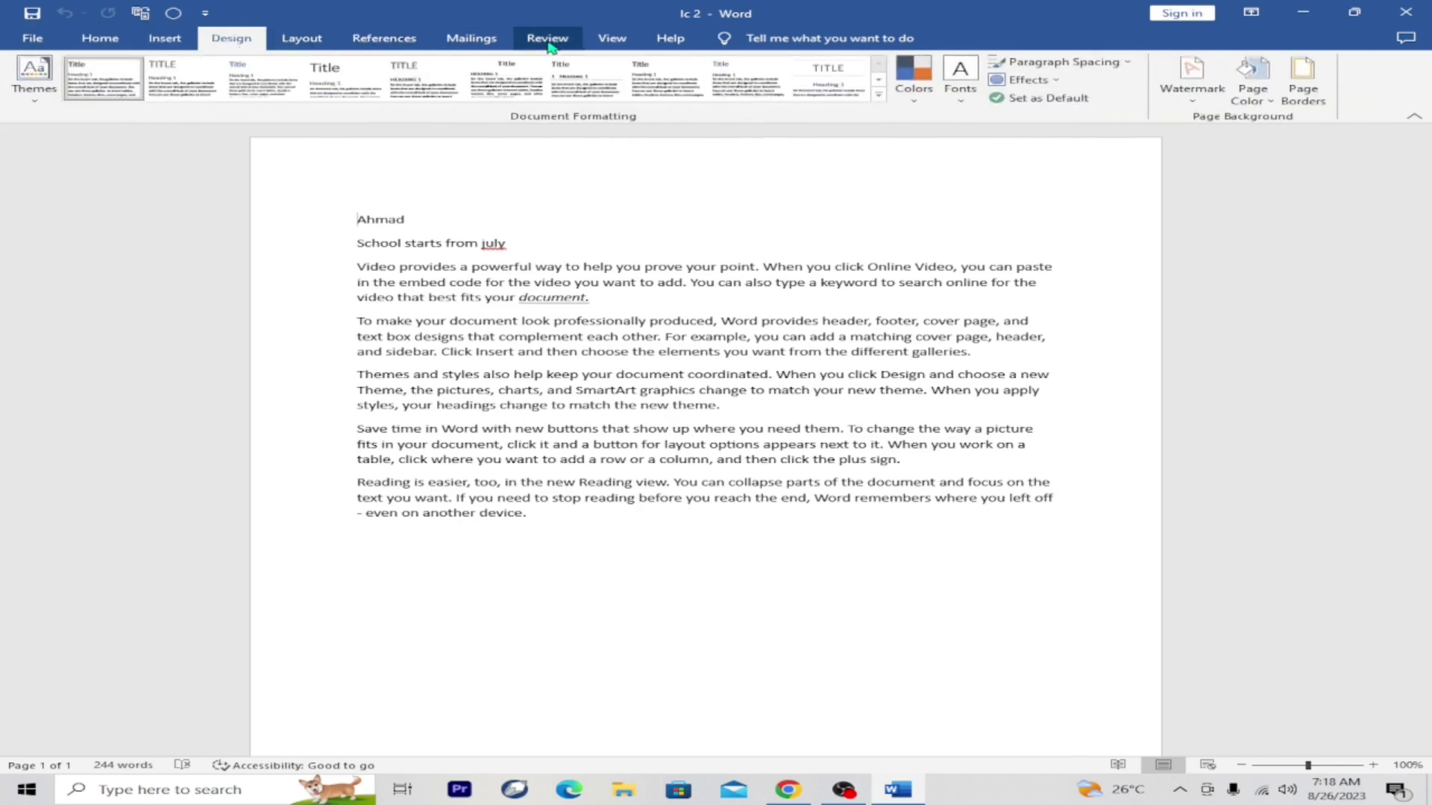
click(384, 39)
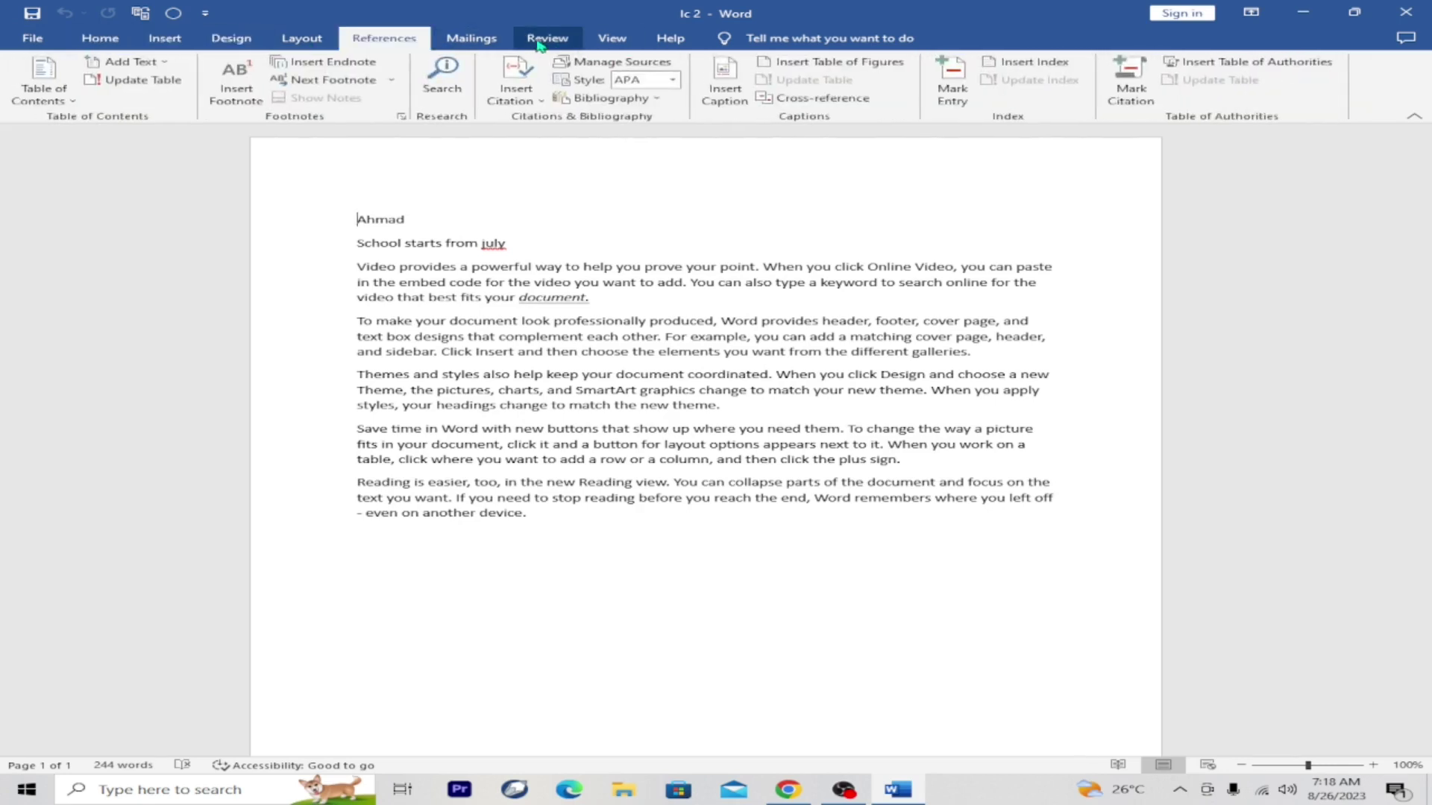
click(534, 43)
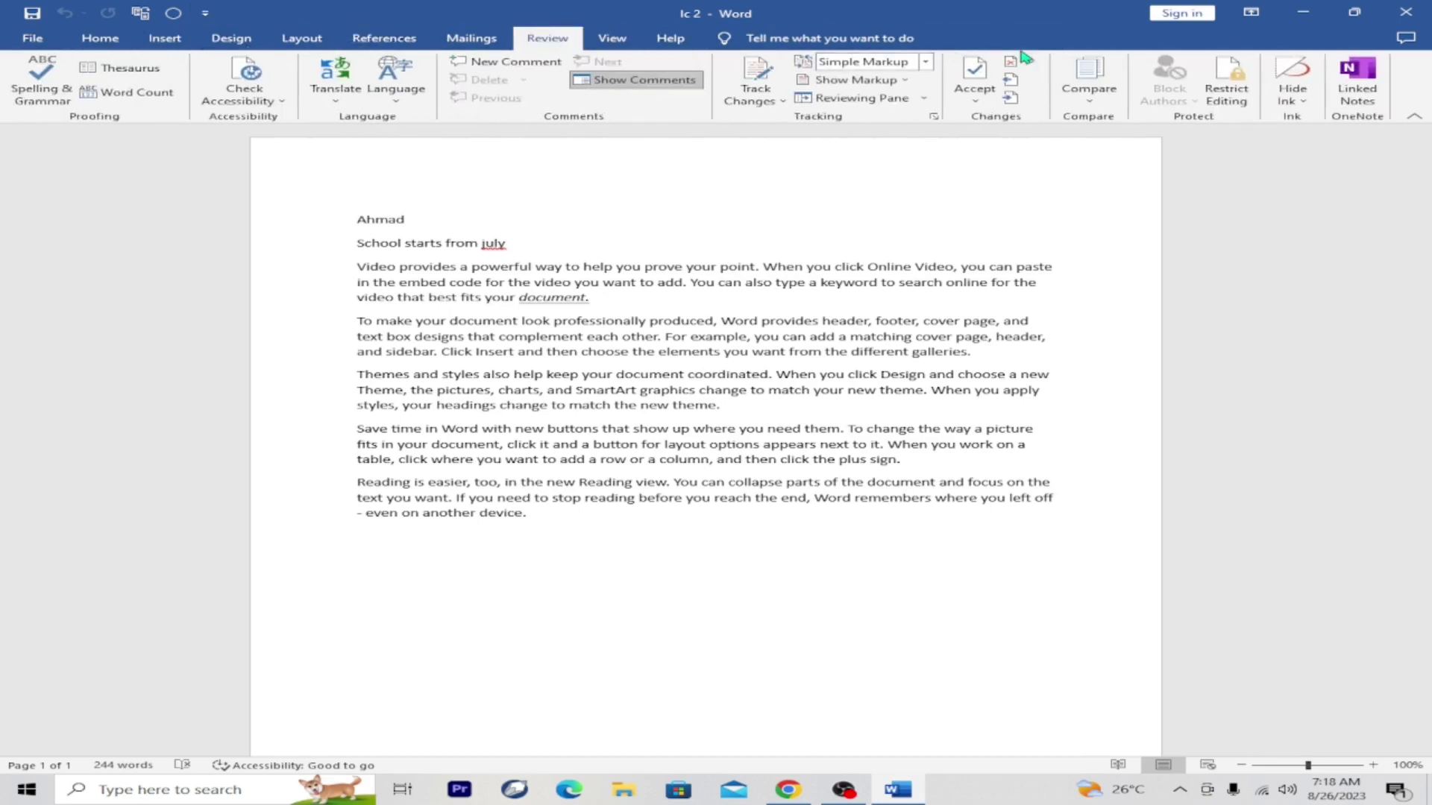
click(104, 39)
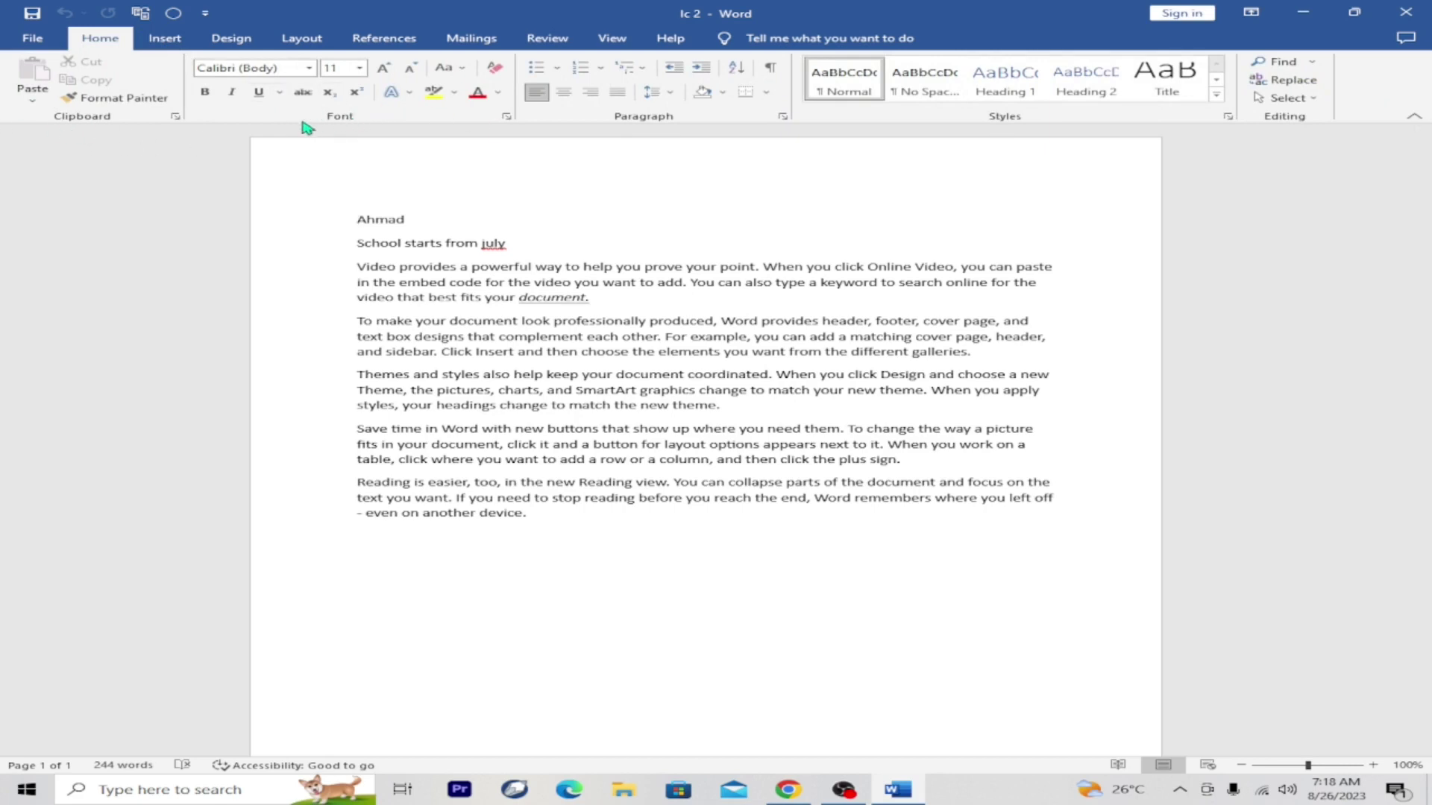
click(232, 38)
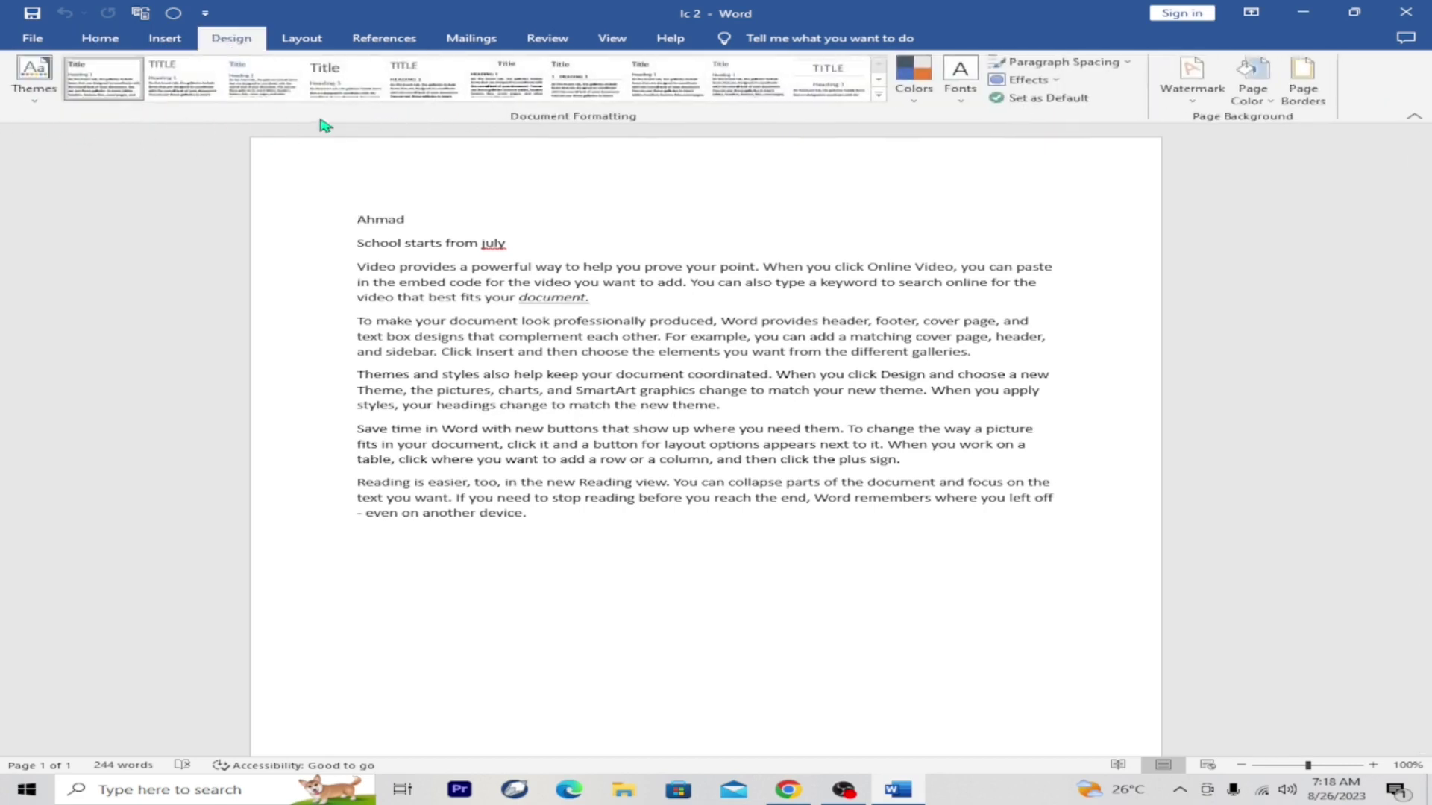
click(477, 39)
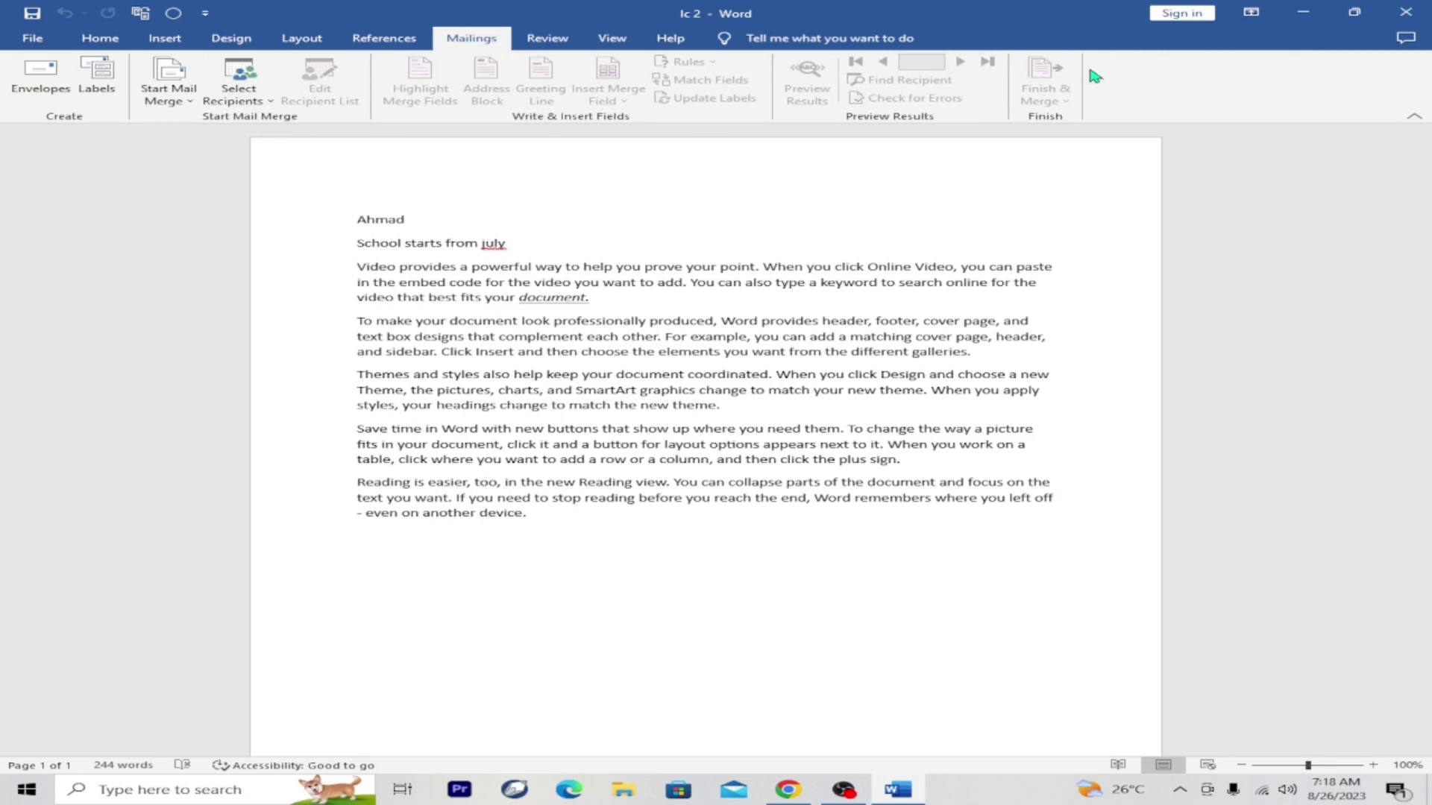
click(100, 38)
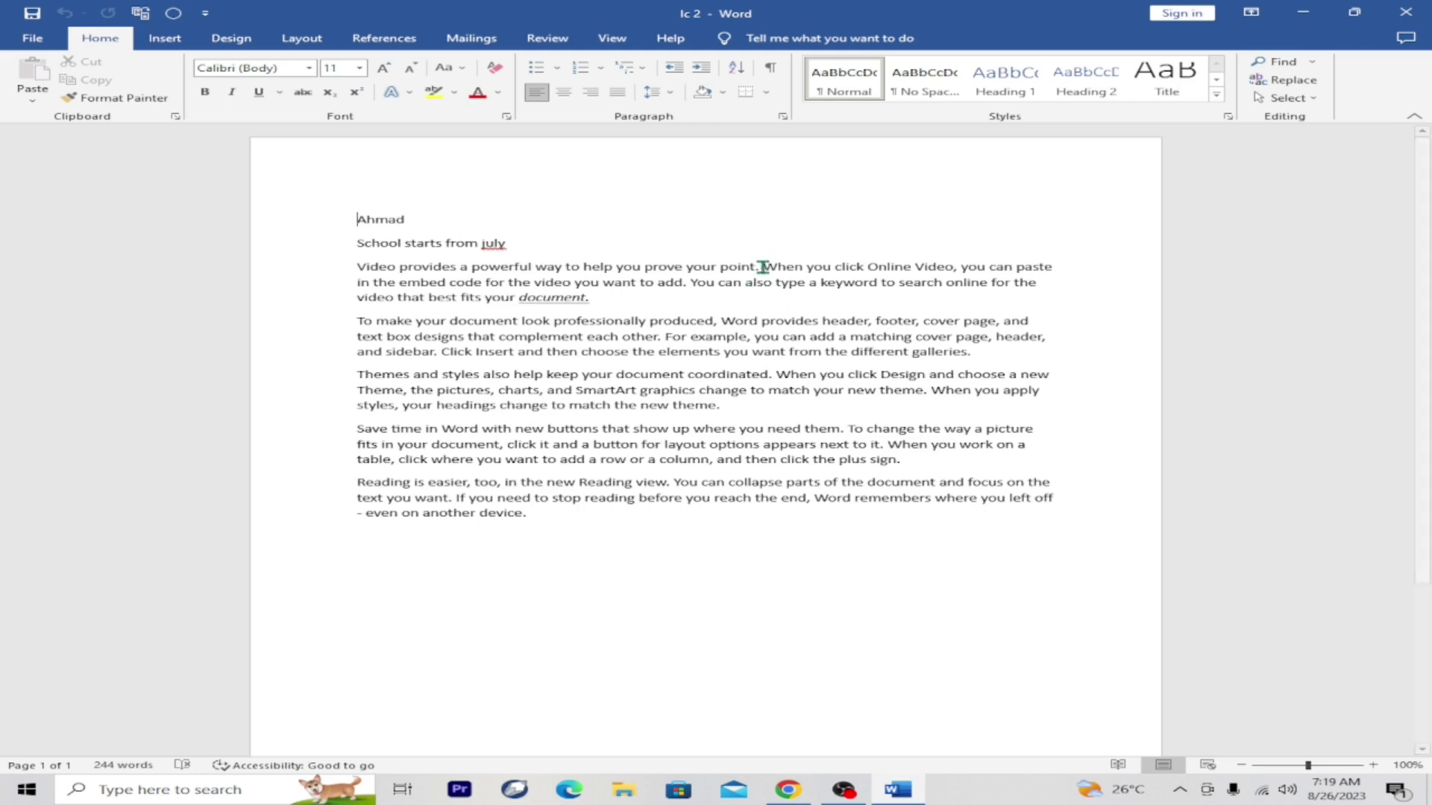
Select the sentence "Video provides a powerful way to help you prove your point." and clear the selection.
click(760, 266)
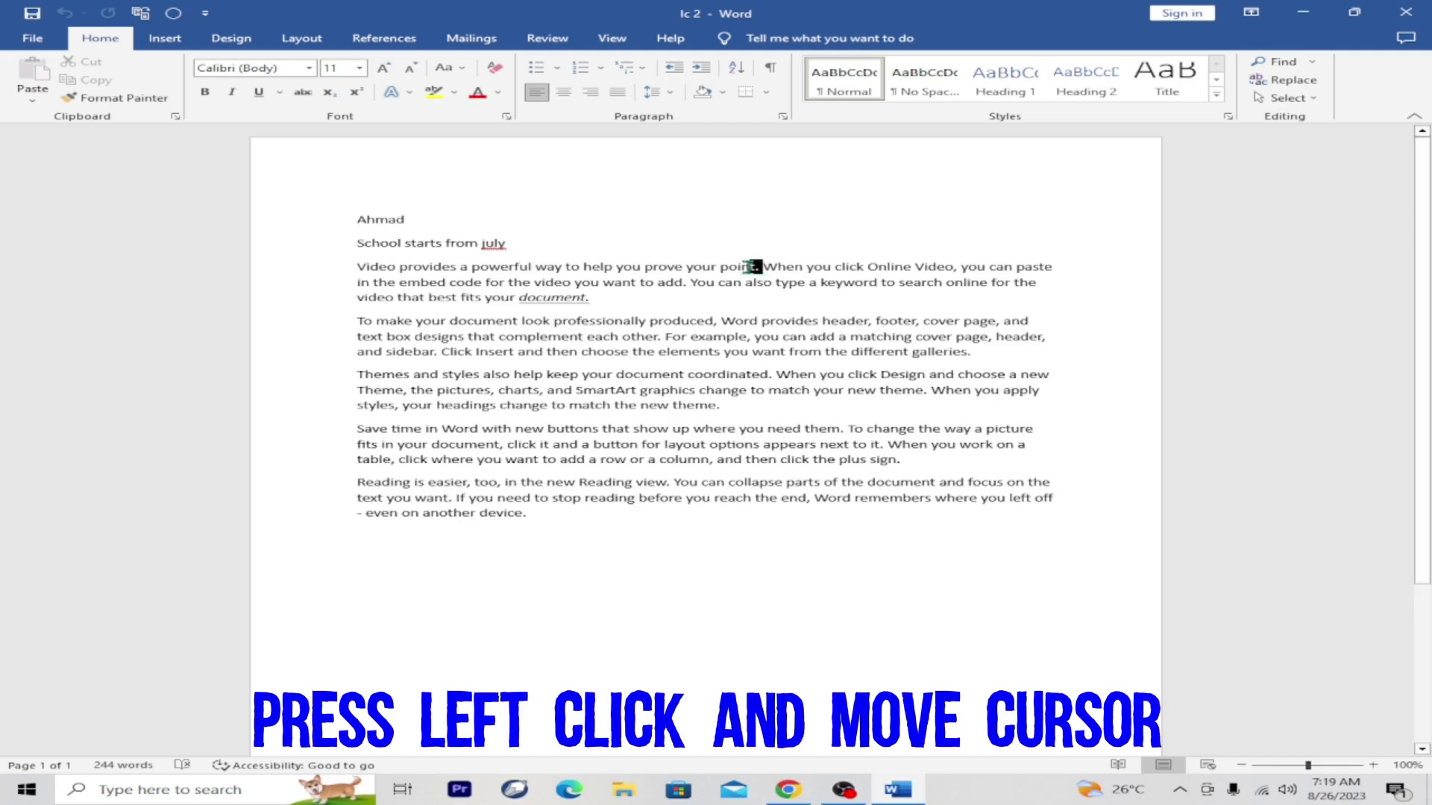
drag(754, 266, 385, 263)
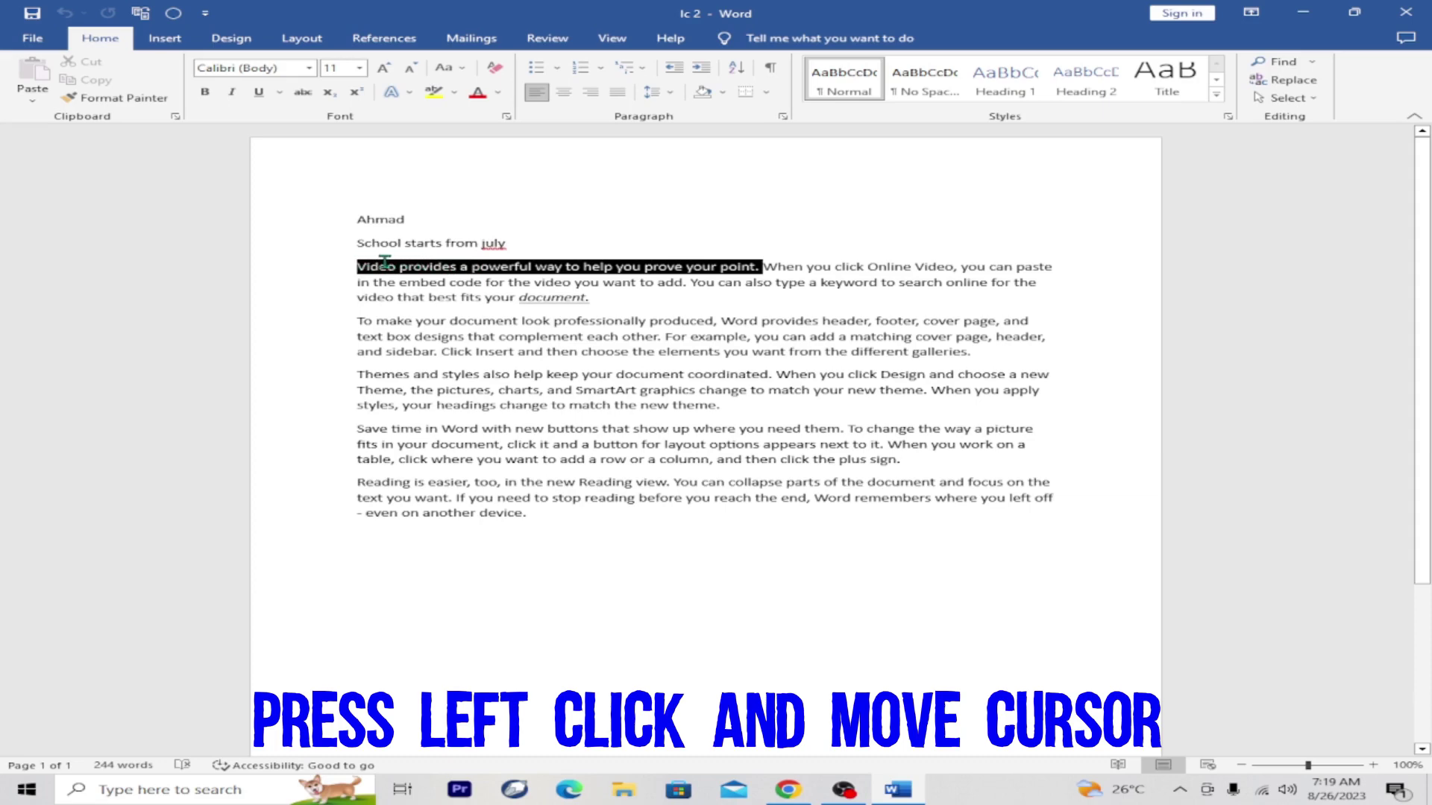
click(1214, 403)
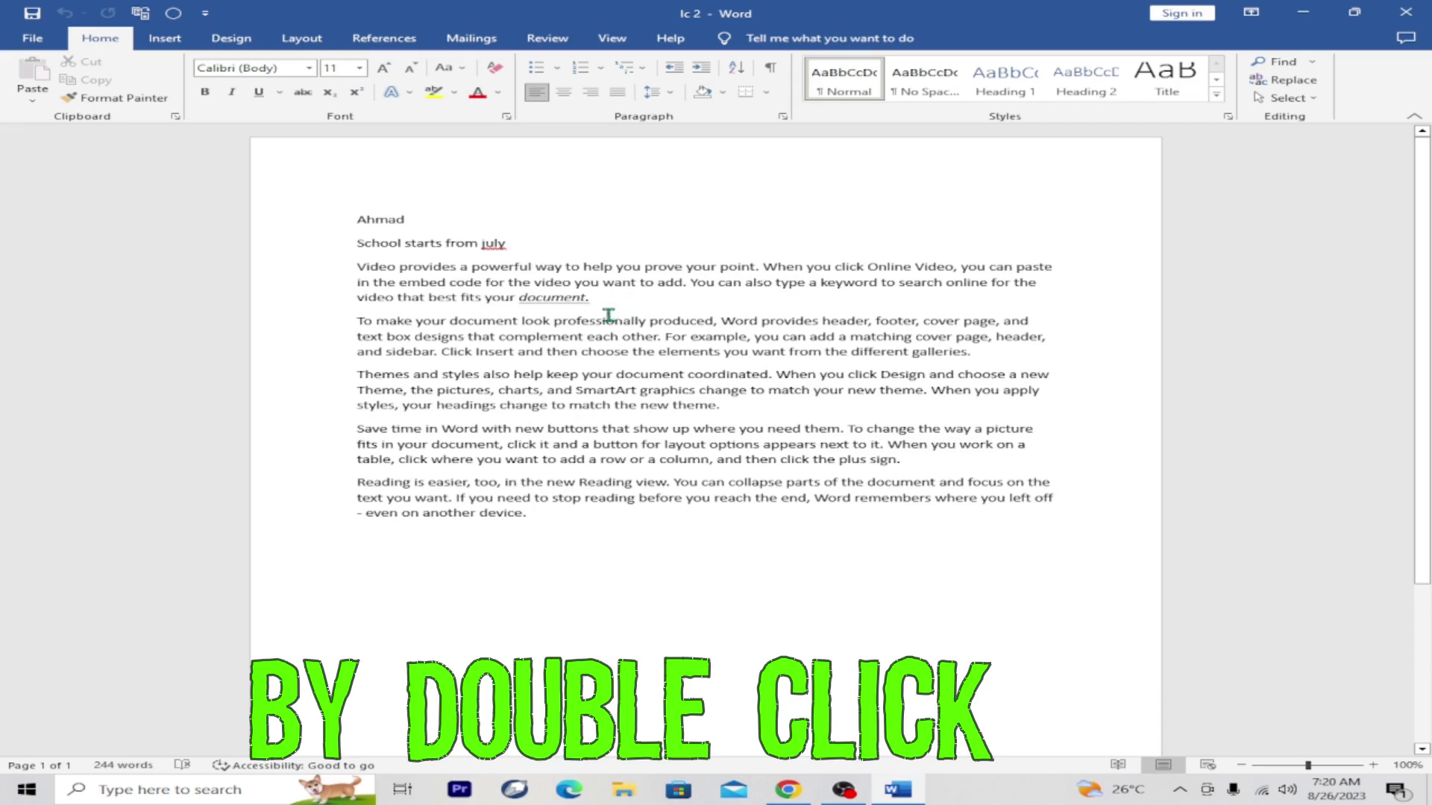
Practise selecting a single word, the whole "Video provides" paragraph and the first line of the "Themes and styles" paragraph.
double_click(892, 266)
key(Up)
key(Up)
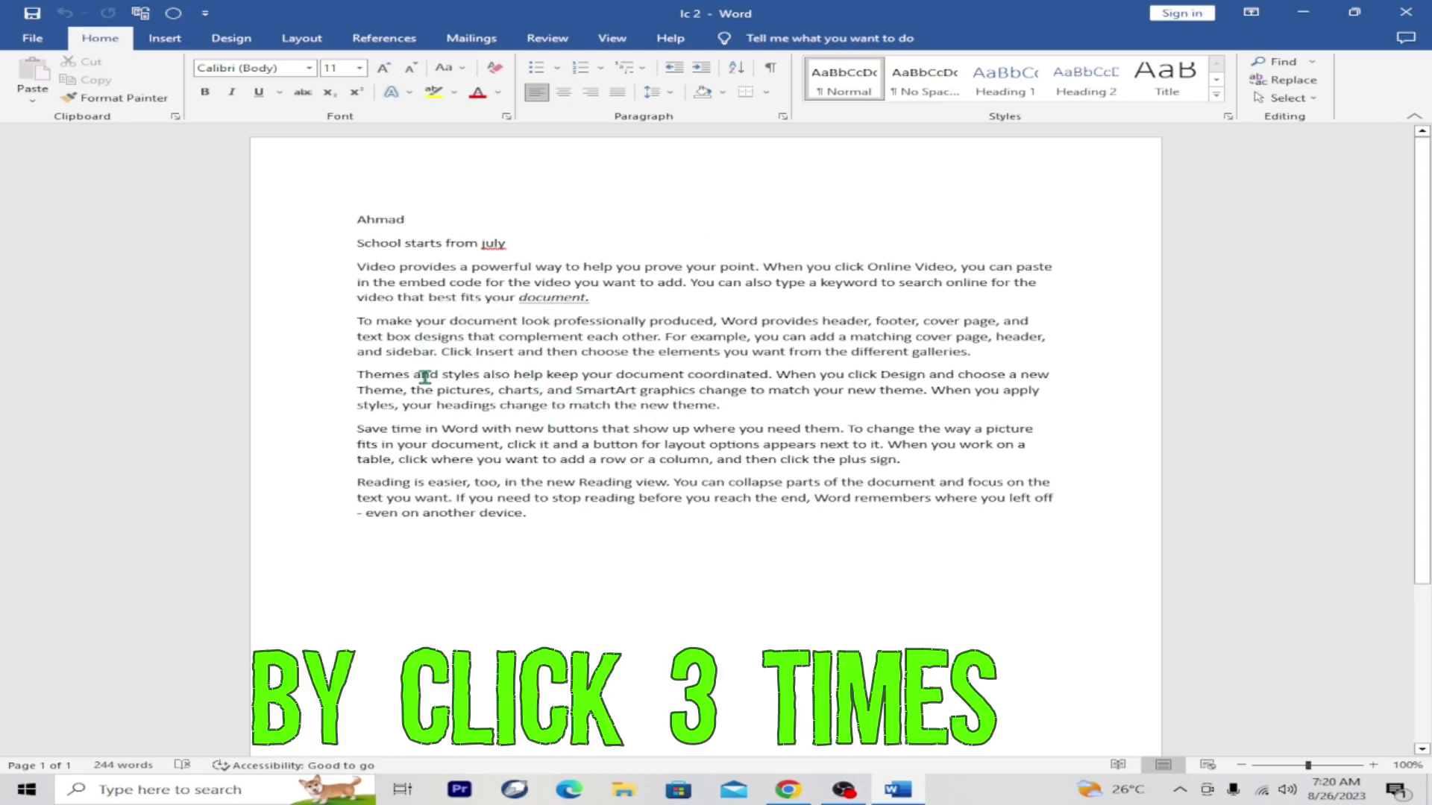
triple_click(889, 268)
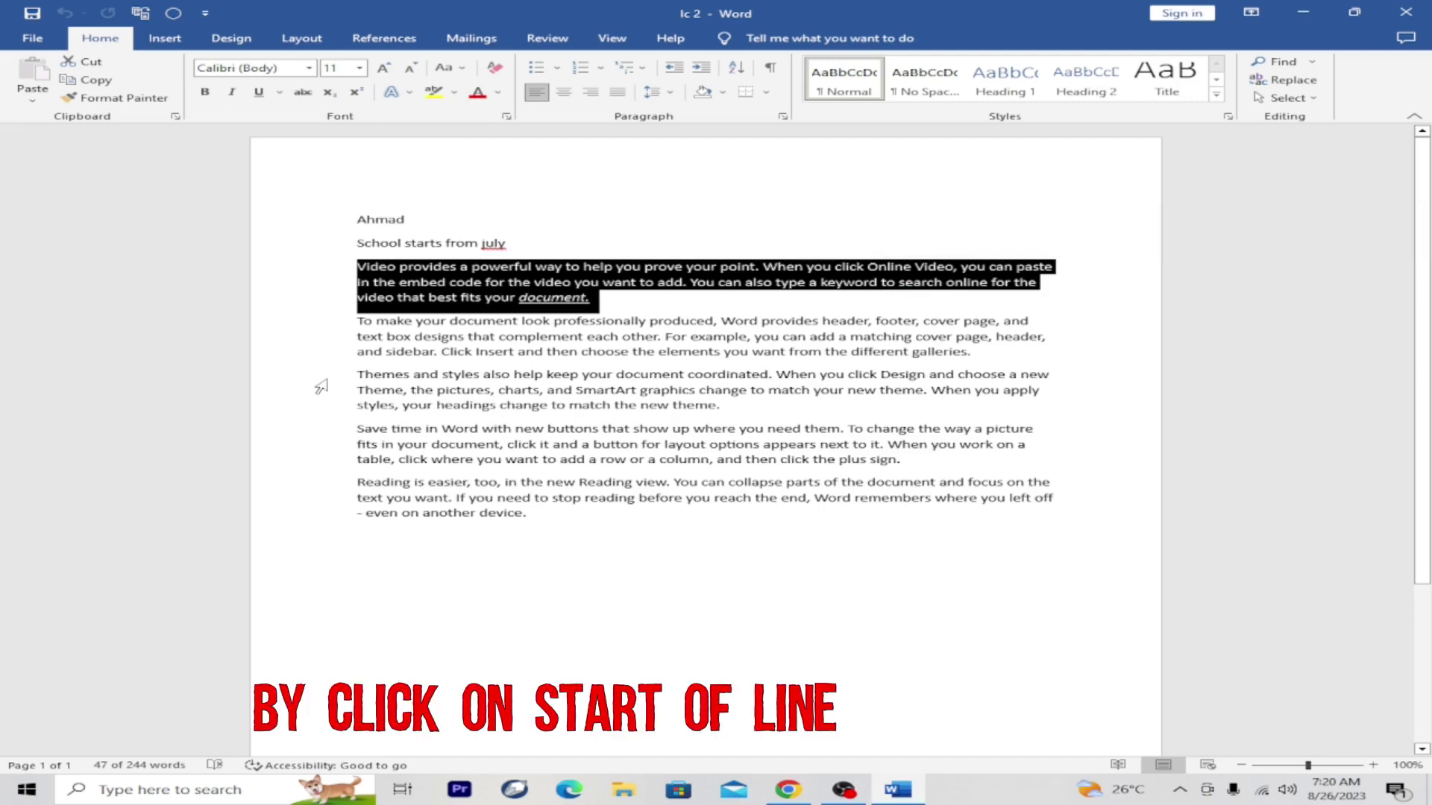
click(325, 378)
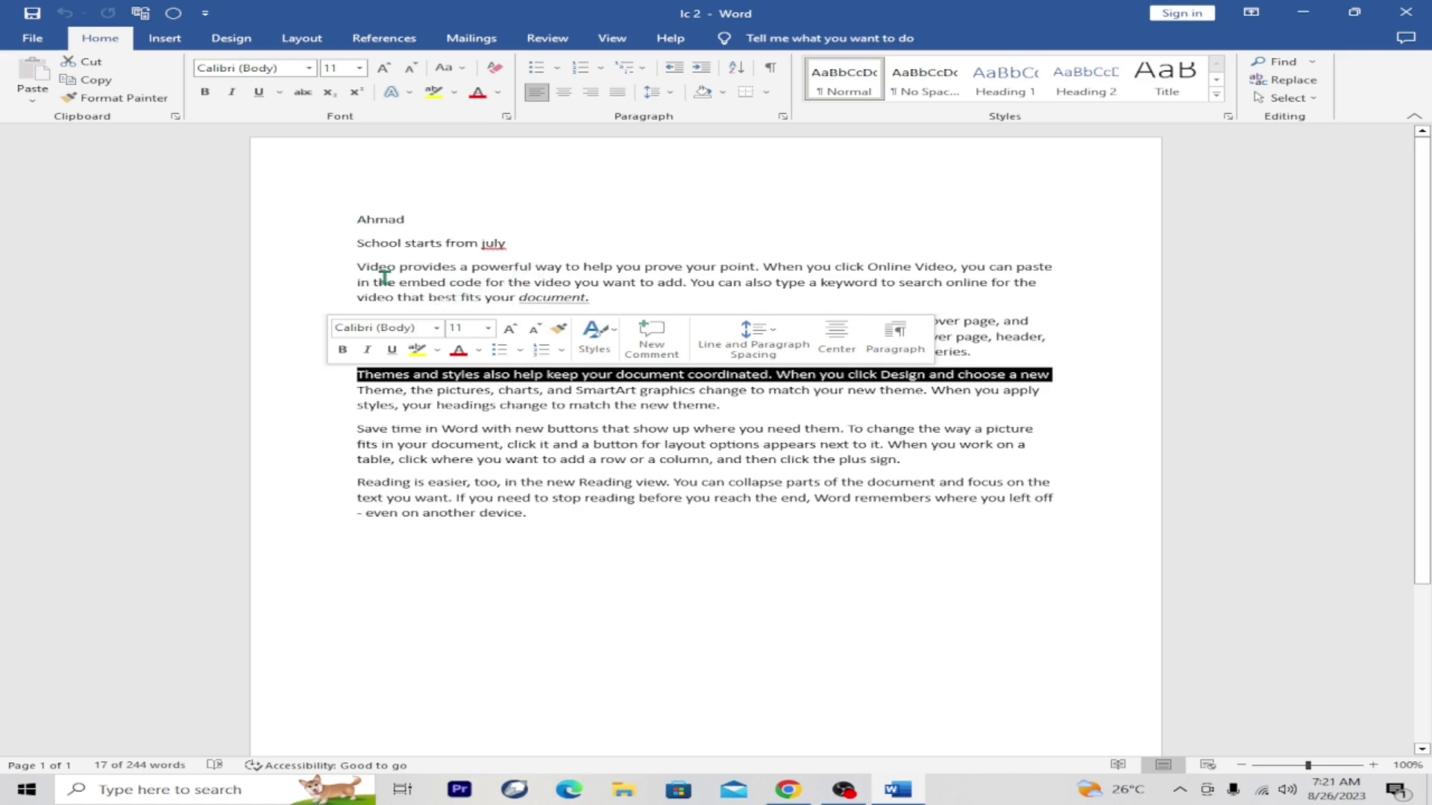
Make the words "keep your document" bold in the "Themes and styles" paragraph.
drag(550, 375, 612, 375)
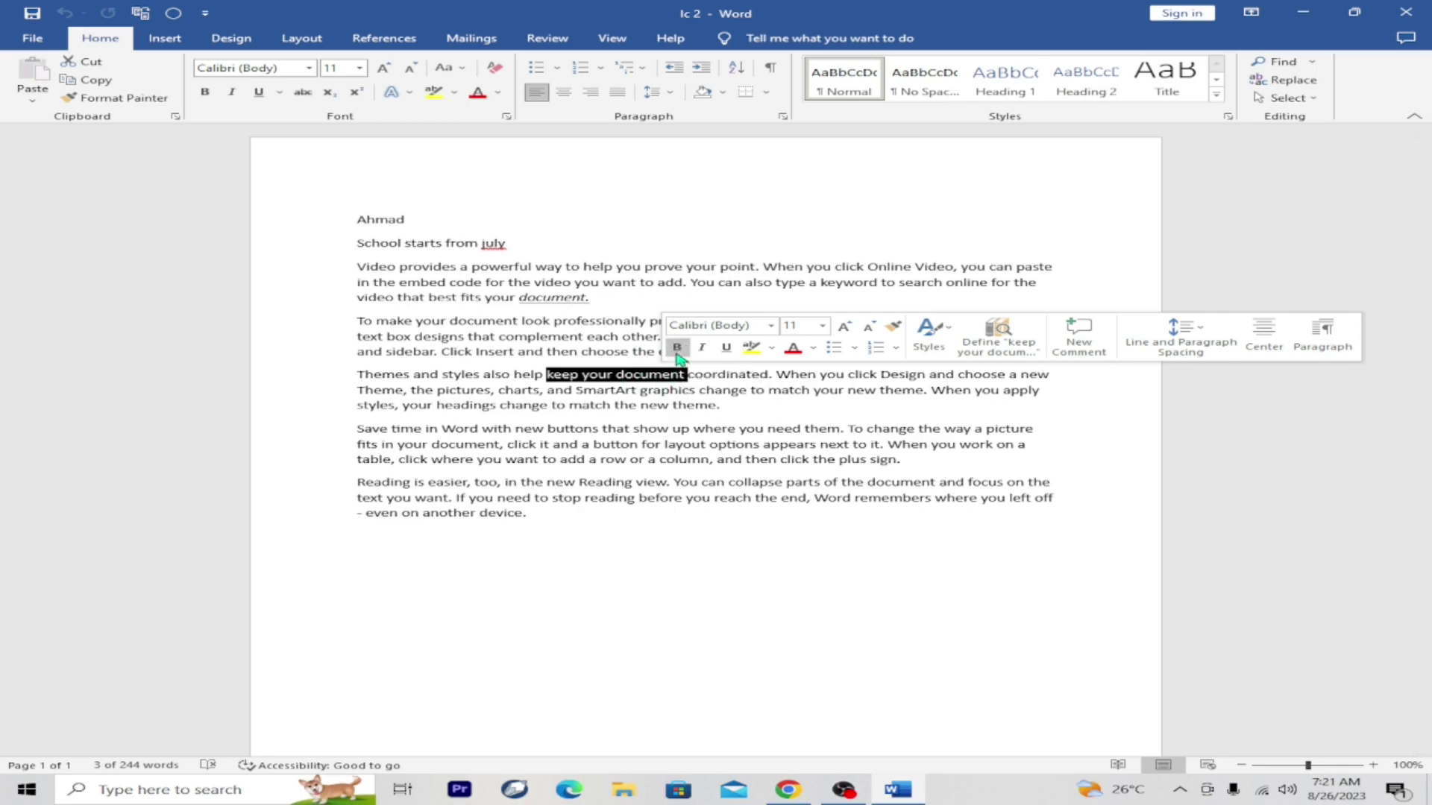
click(677, 348)
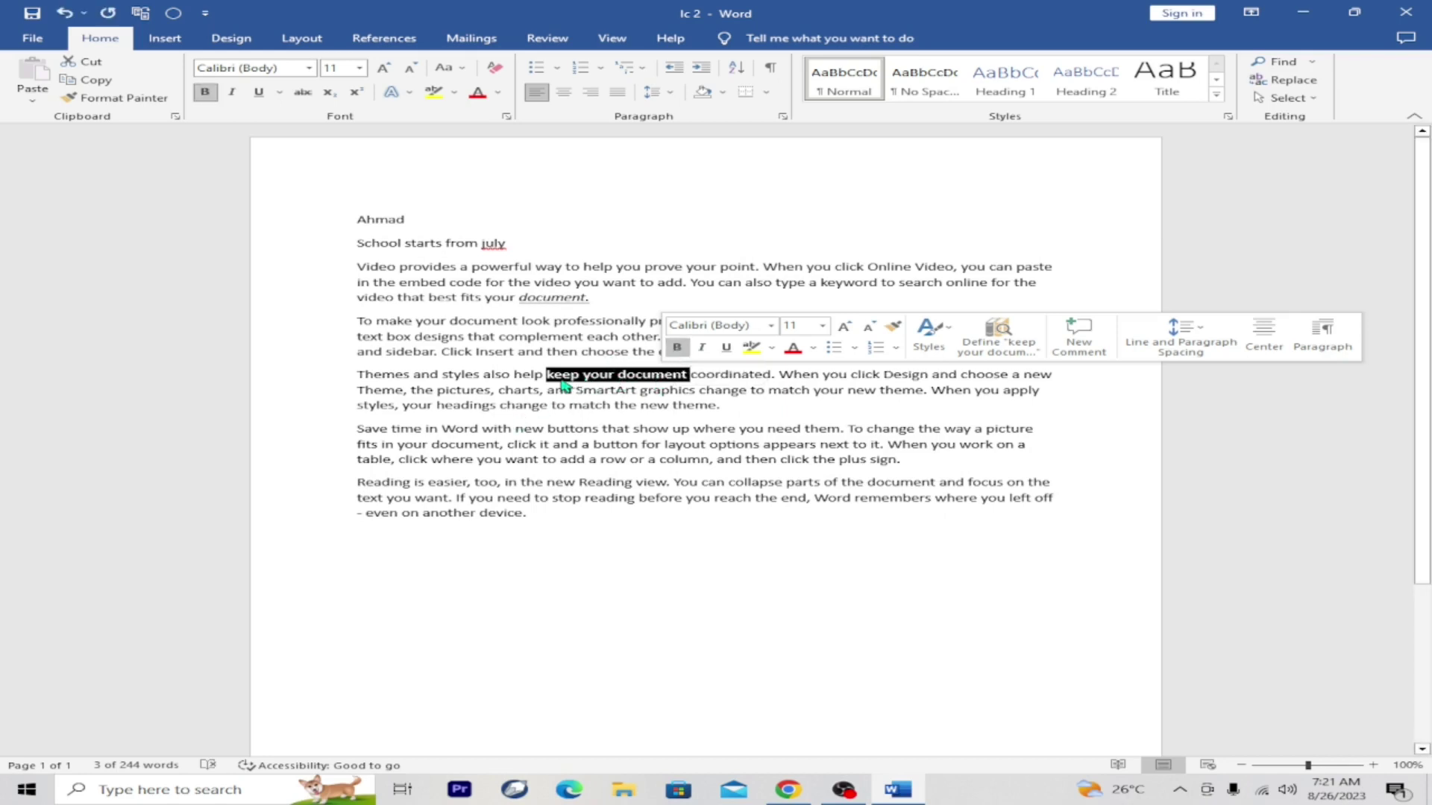
Remove the bold from "keep your document" and practise switching italic on and off for the same words.
click(677, 348)
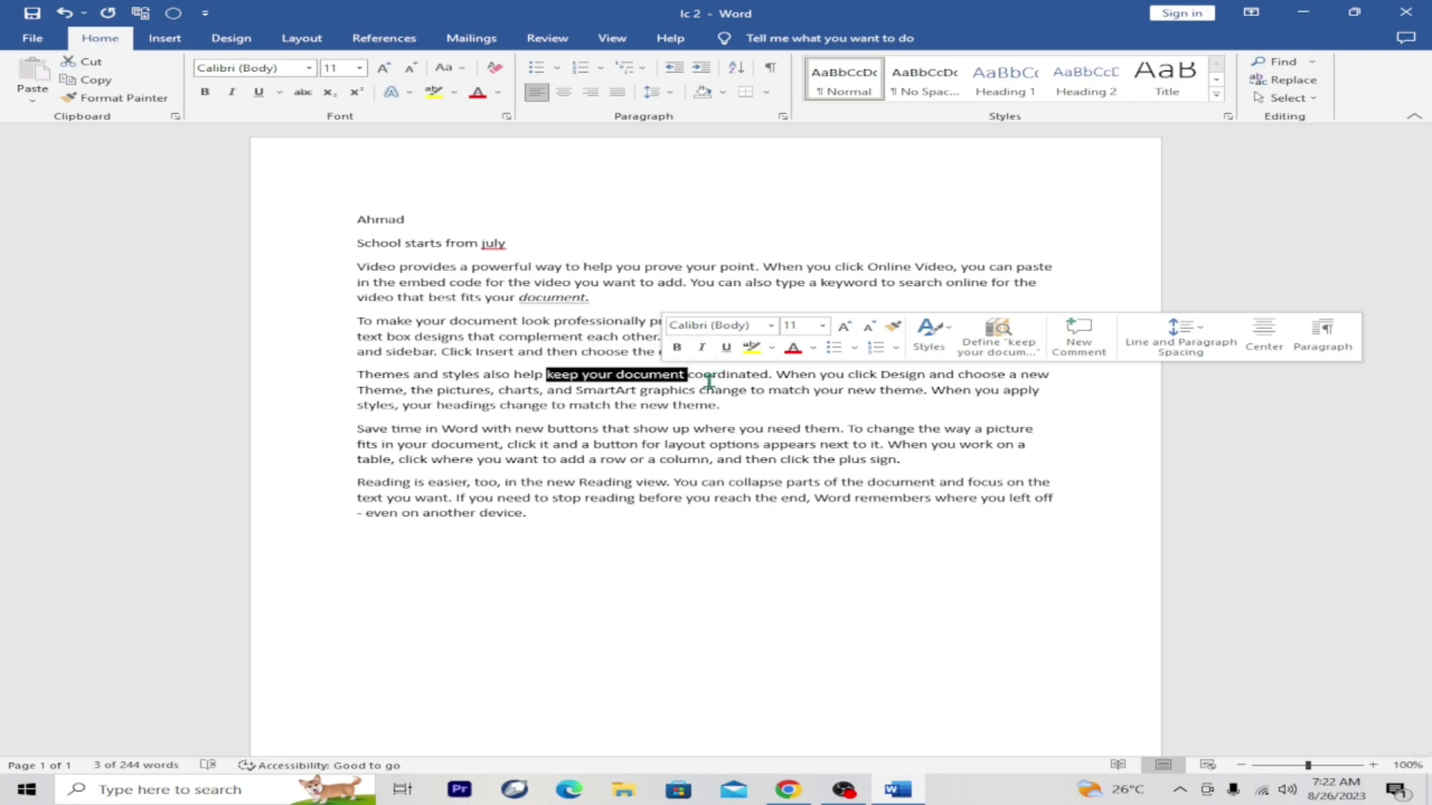
click(238, 97)
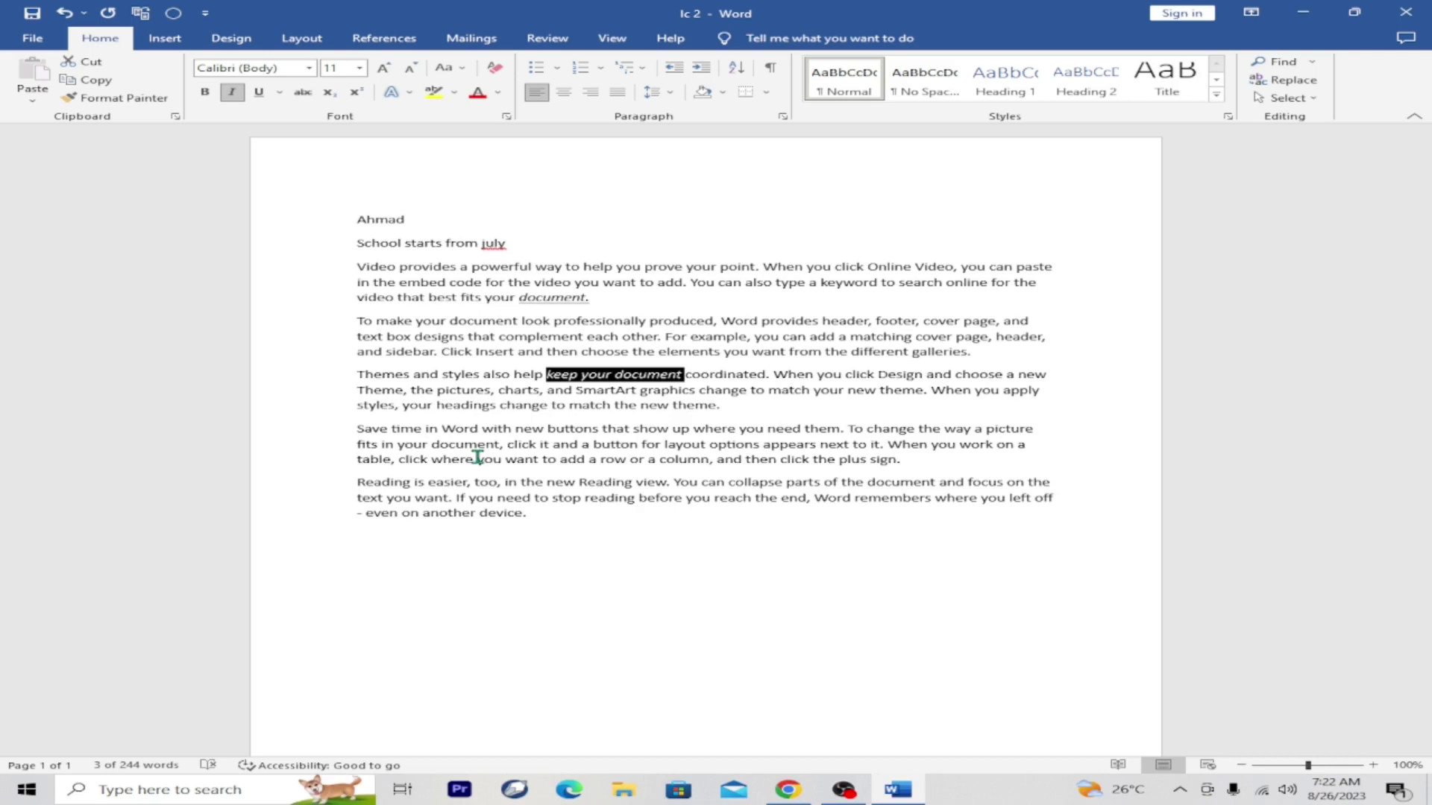
key(ctrl+i)
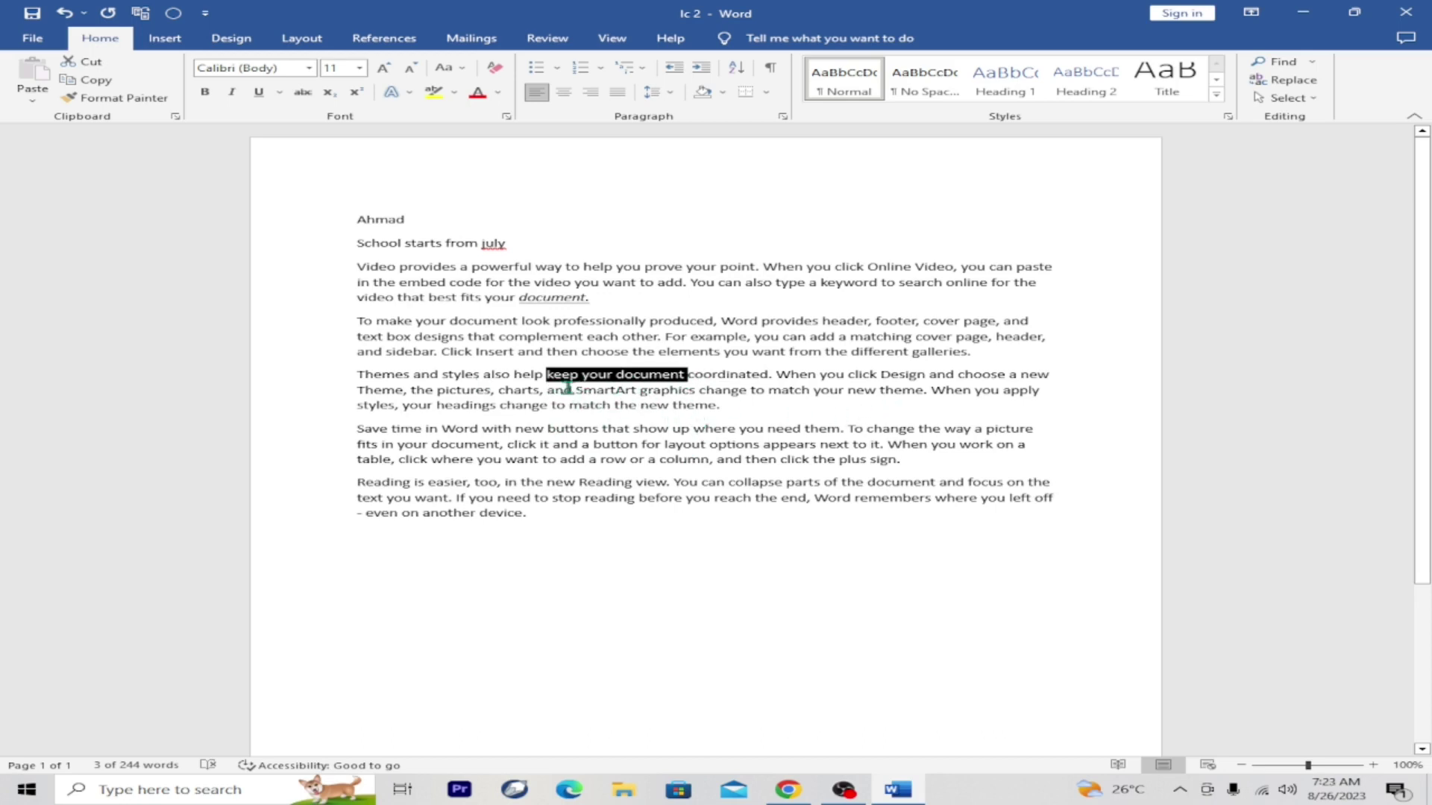
Underline the words "keep your document" in the "Themes and styles" paragraph and clear the selection.
key(ctrl+u)
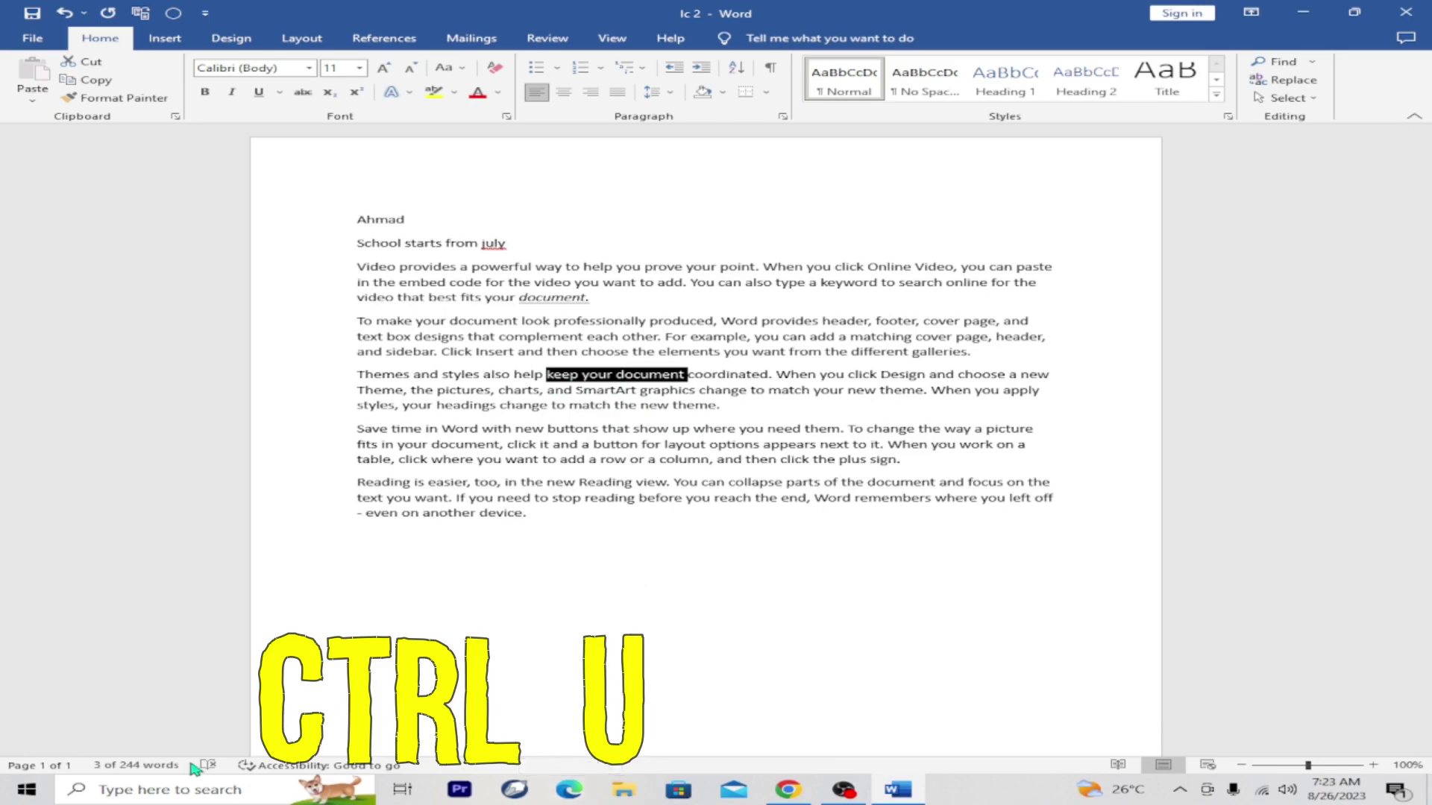
key(ctrl+u)
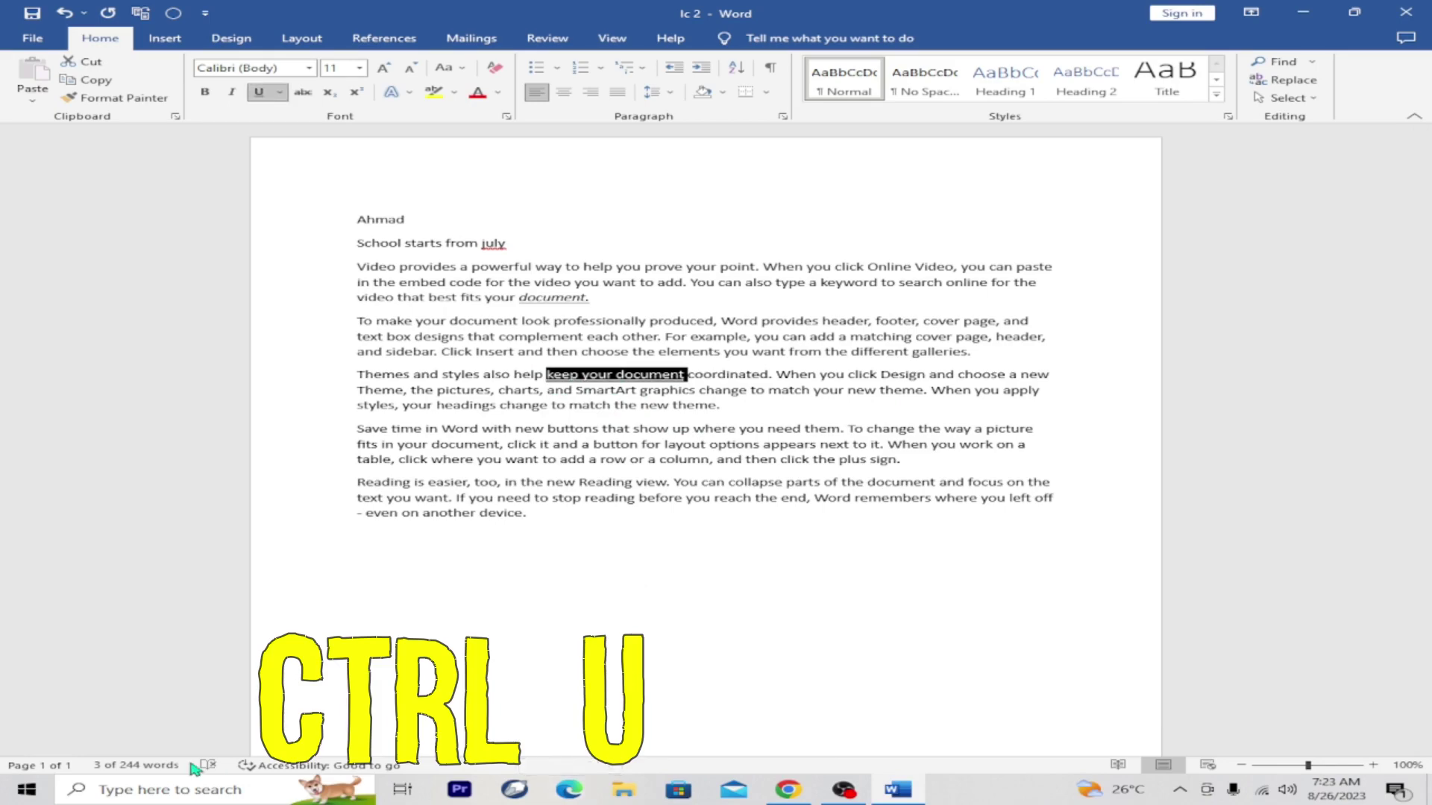
click(610, 554)
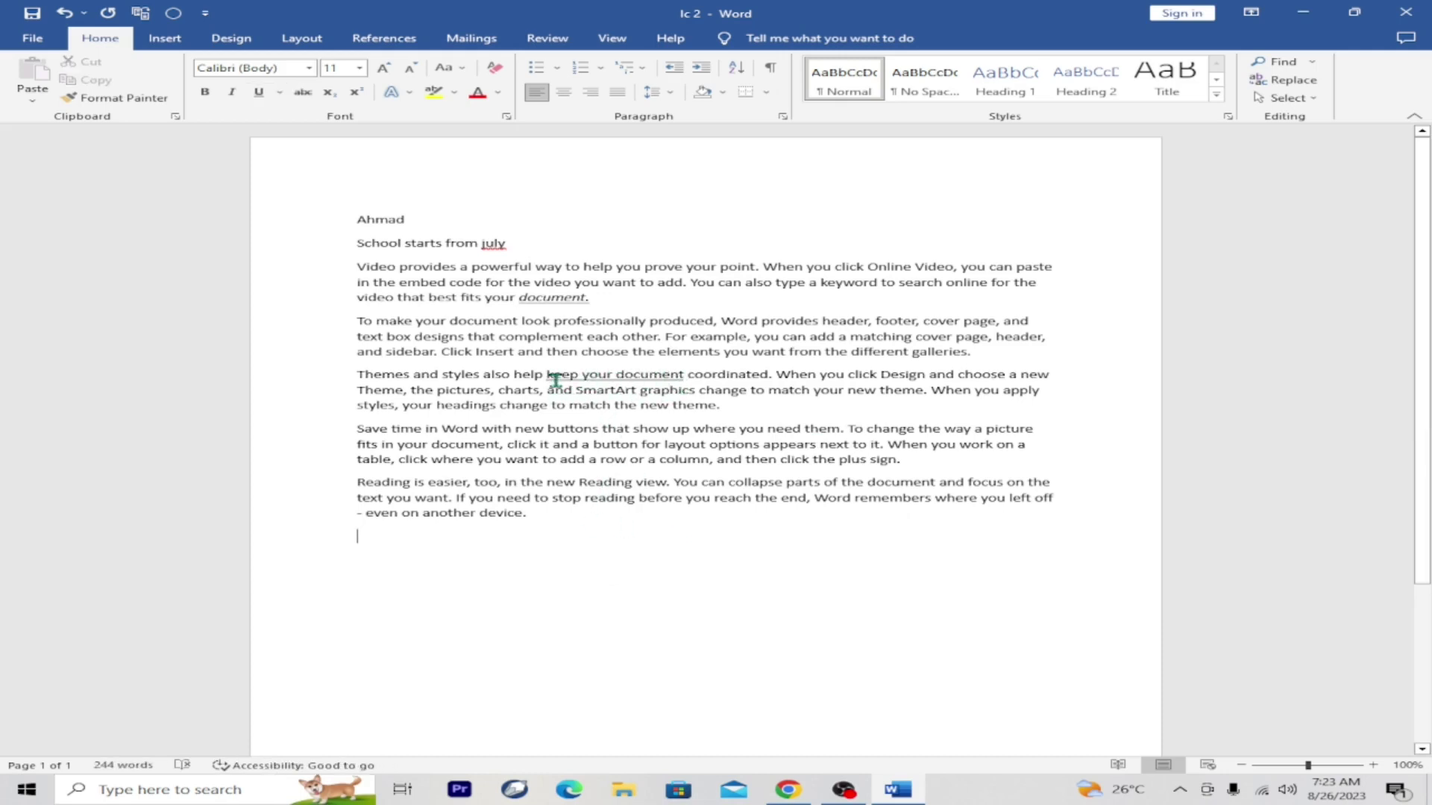
Change the underline style of "keep your document" to a dashed line and deselect the words.
mouse_move(543, 375)
mouse_down()
mouse_move(664, 373)
mouse_move(582, 353)
mouse_move(600, 375)
mouse_move(565, 378)
mouse_up()
click(1059, 484)
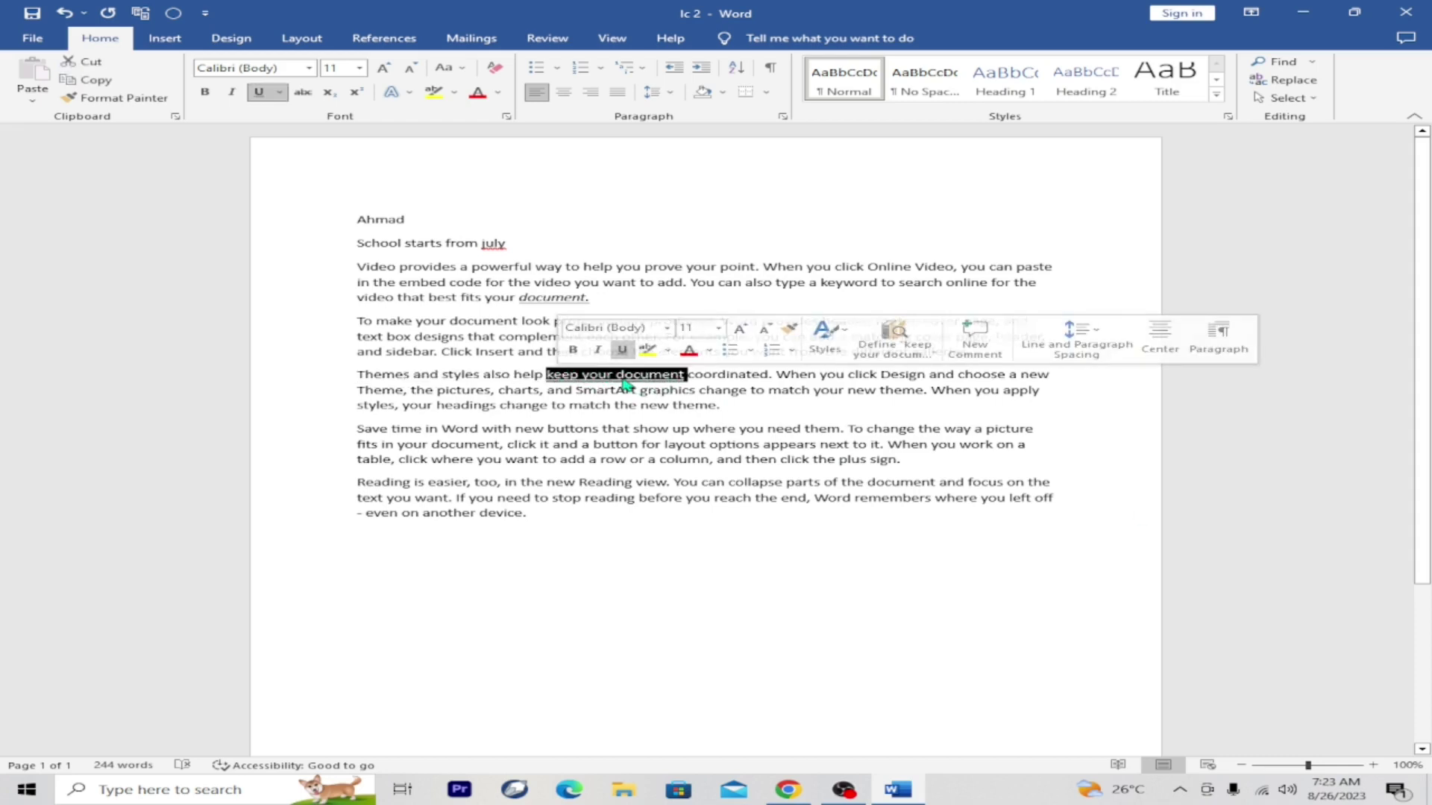
click(278, 94)
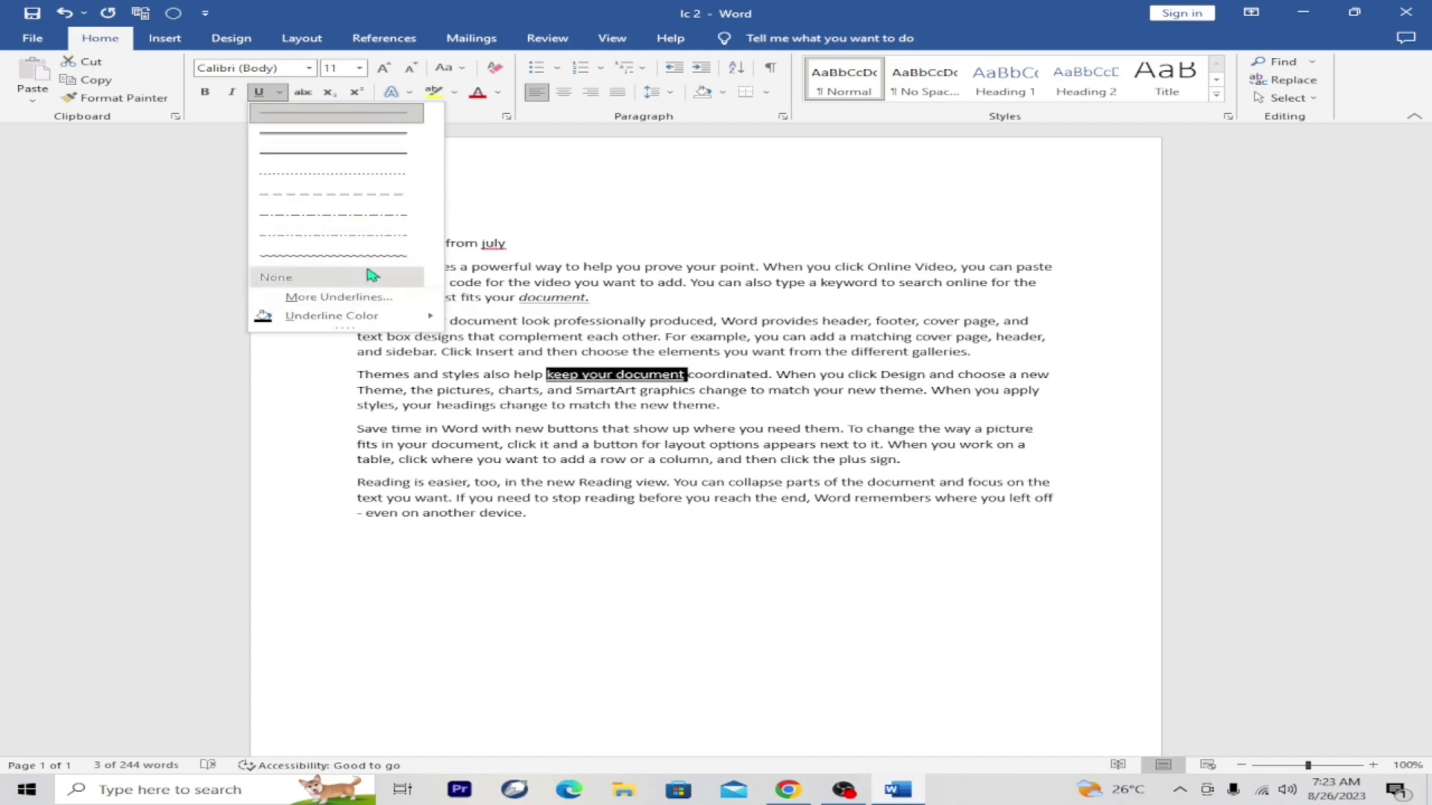
click(331, 195)
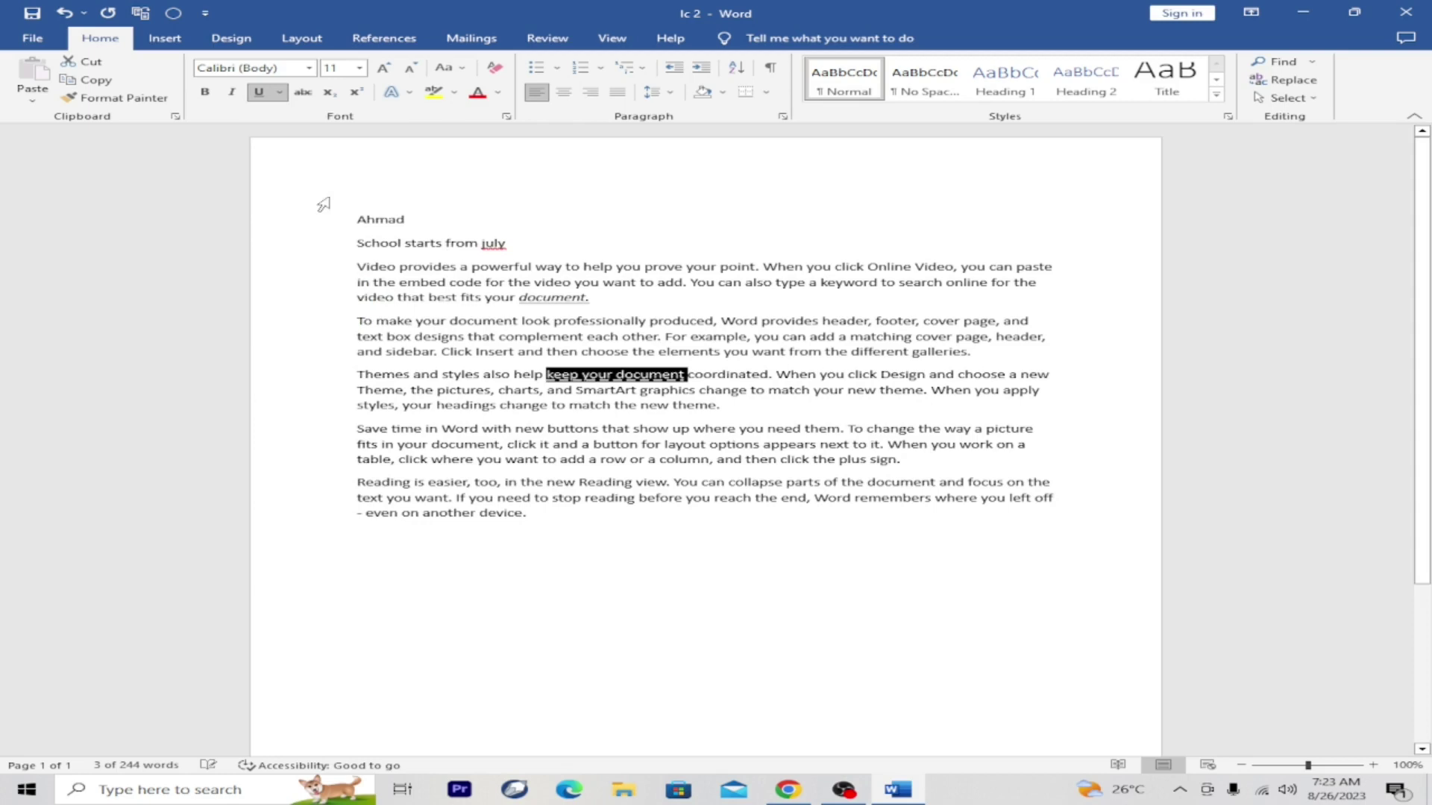
click(321, 351)
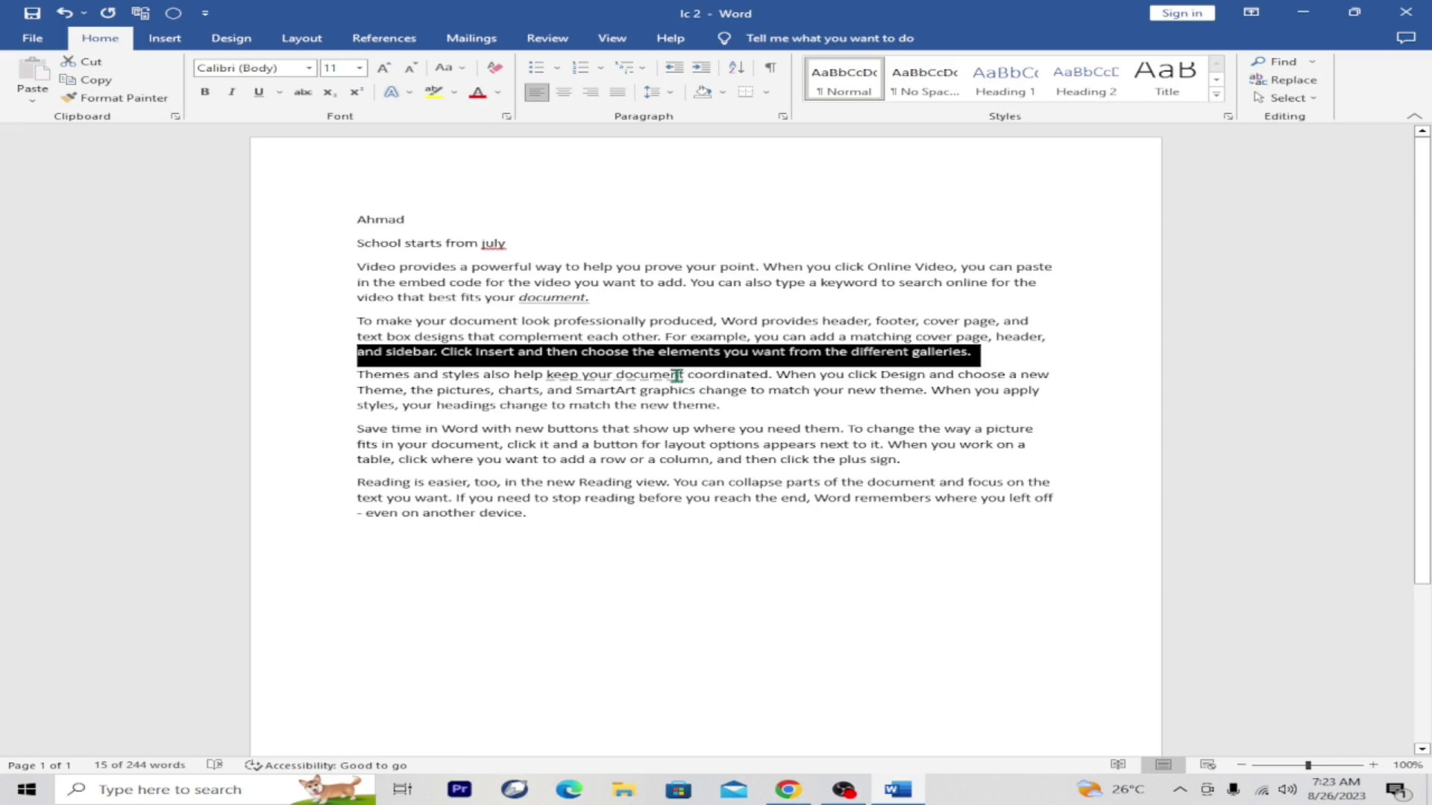
Make the dash-underlined words "keep your document" bold and italic as well, and clear the selection.
drag(688, 374, 560, 375)
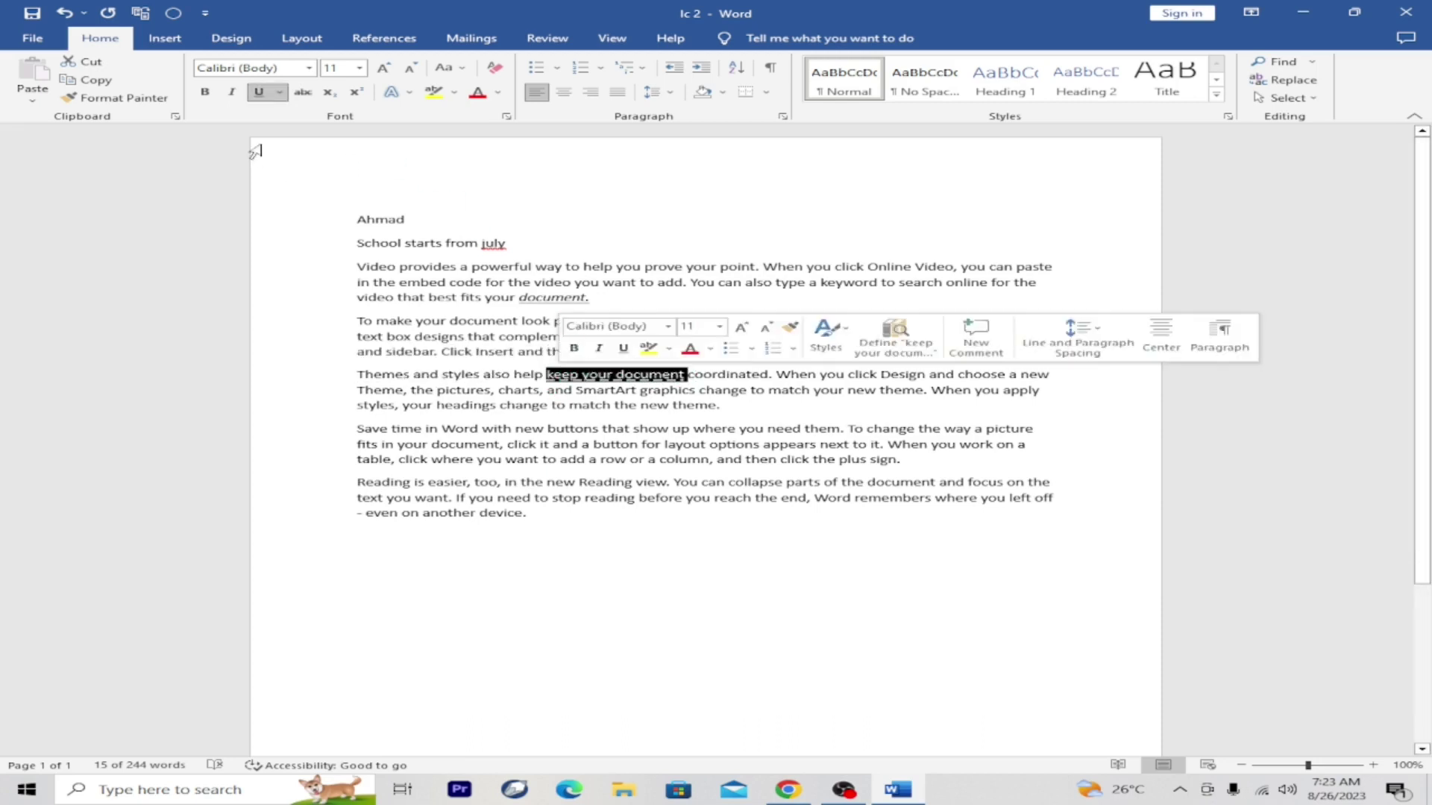
click(204, 91)
click(231, 91)
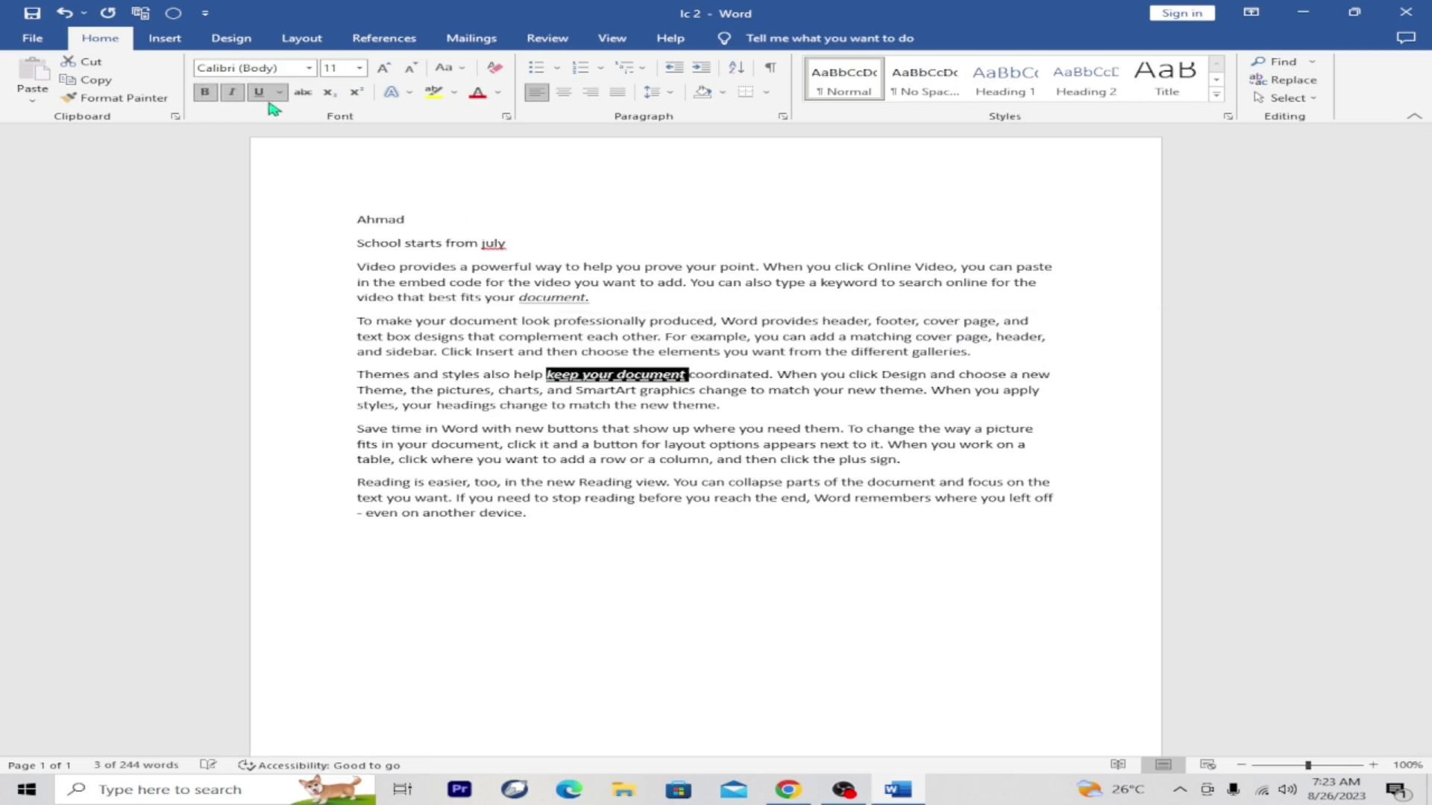
click(276, 266)
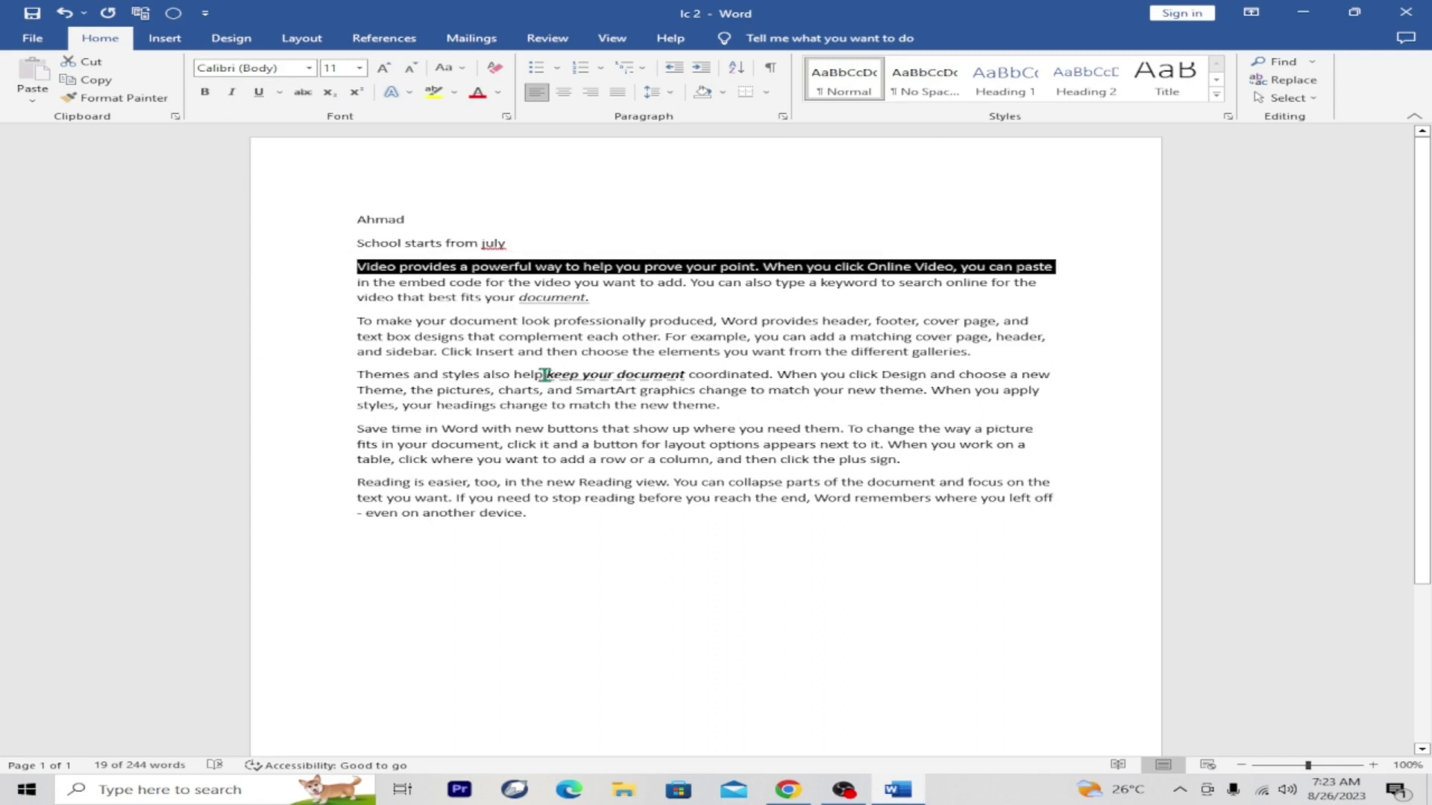
click(276, 391)
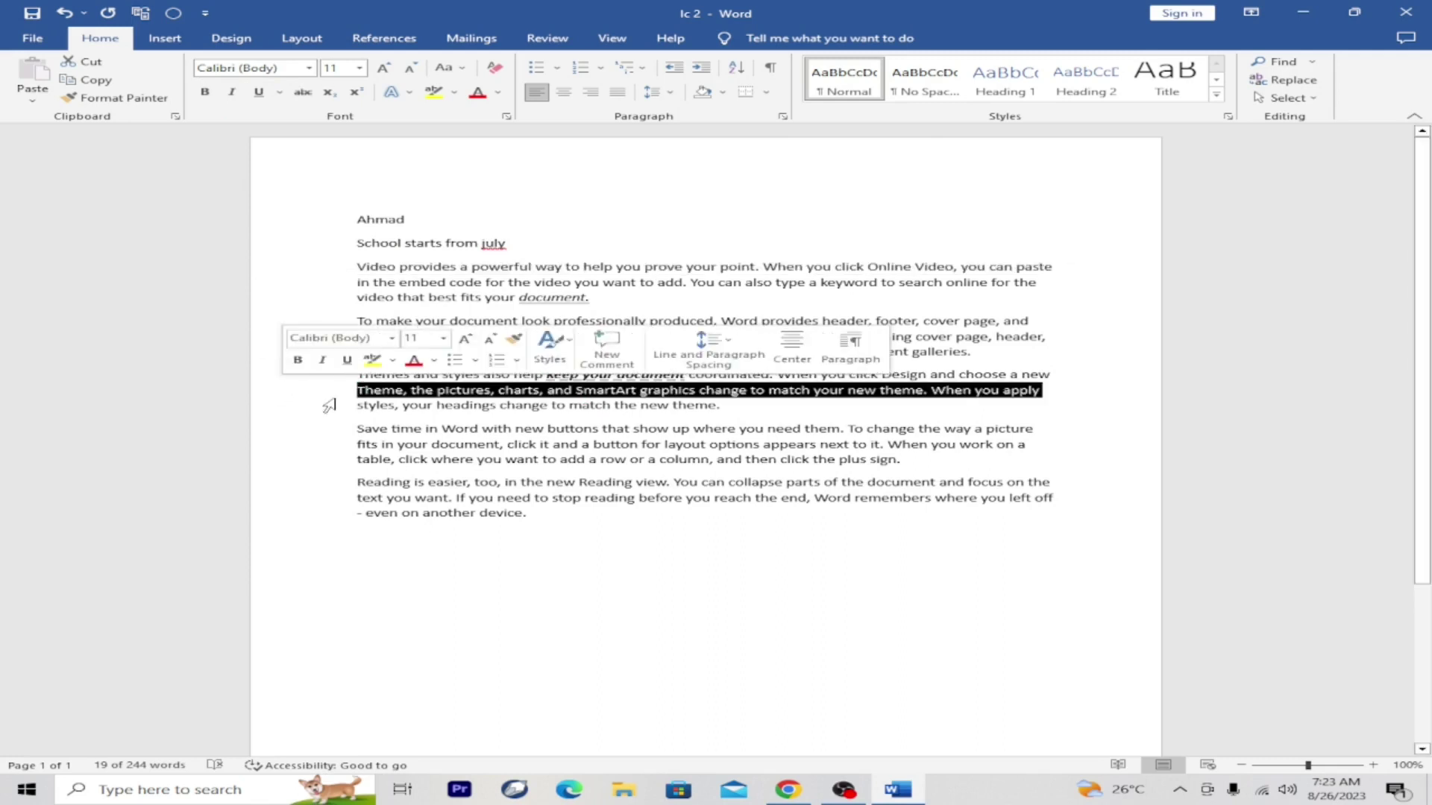
click(586, 585)
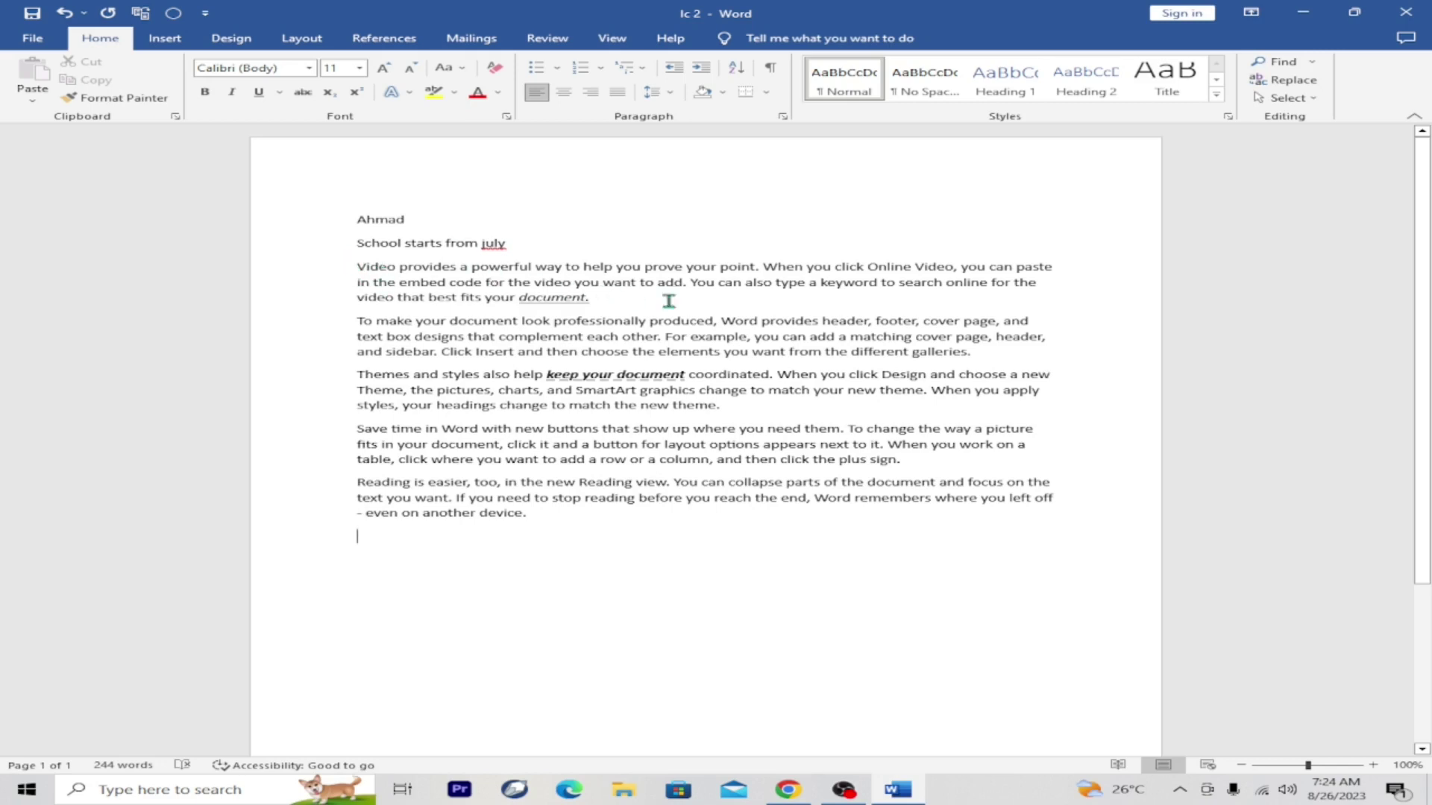
Browse the available fonts for the sentence "Video provides a powerful way to help you prove your point." without applying one, and deselect it.
drag(761, 269, 380, 266)
click(309, 68)
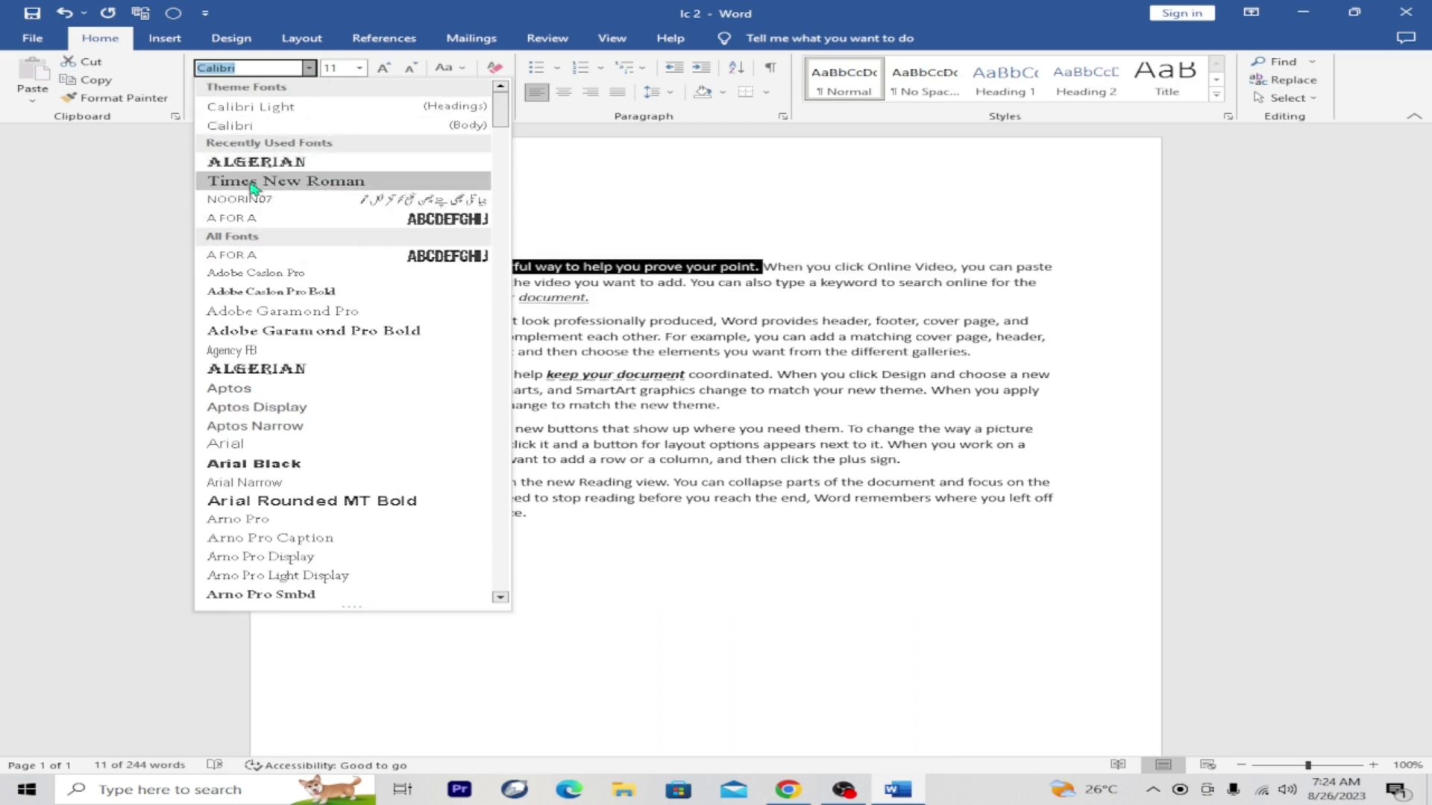
scroll(330, 345, down, 15)
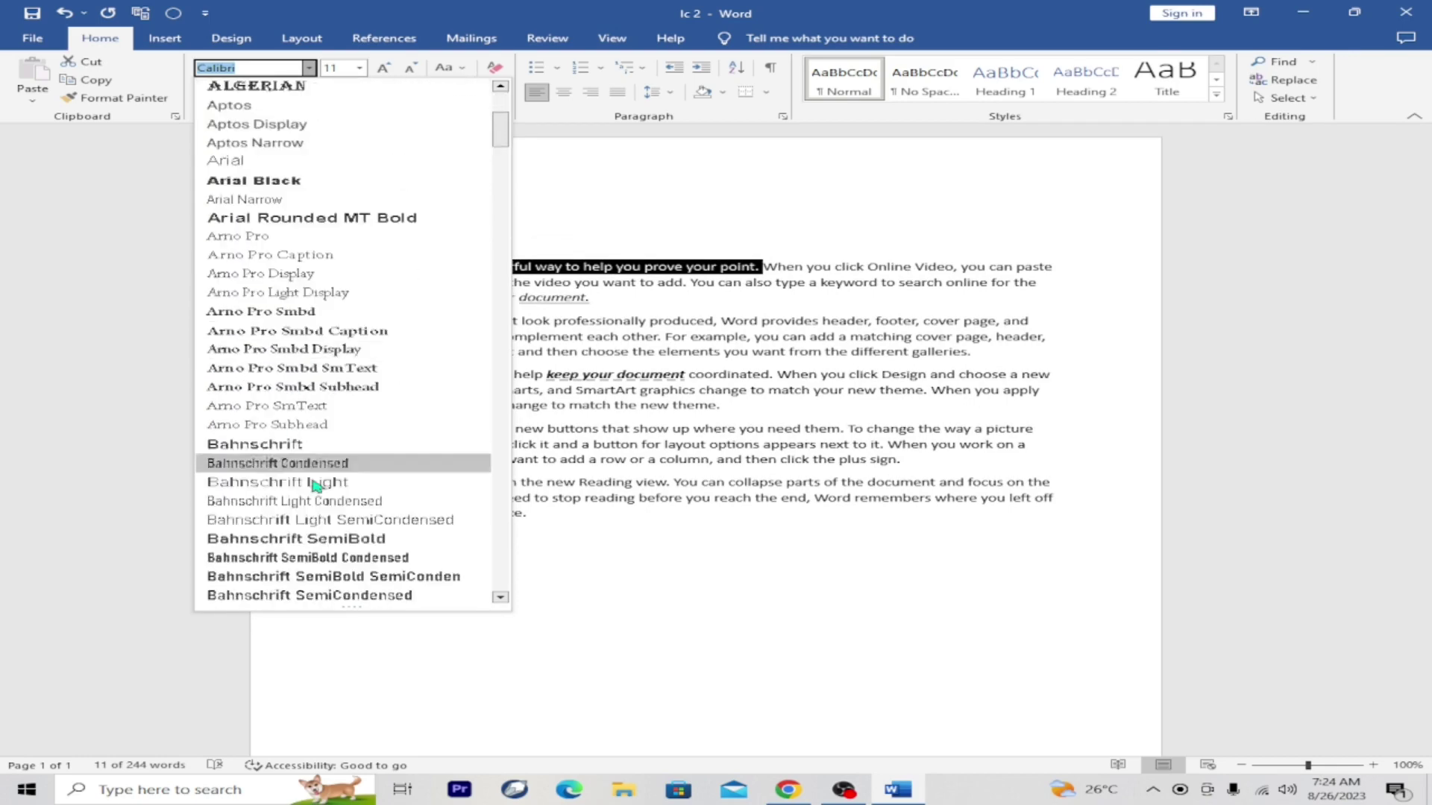
scroll(365, 312, down, 5)
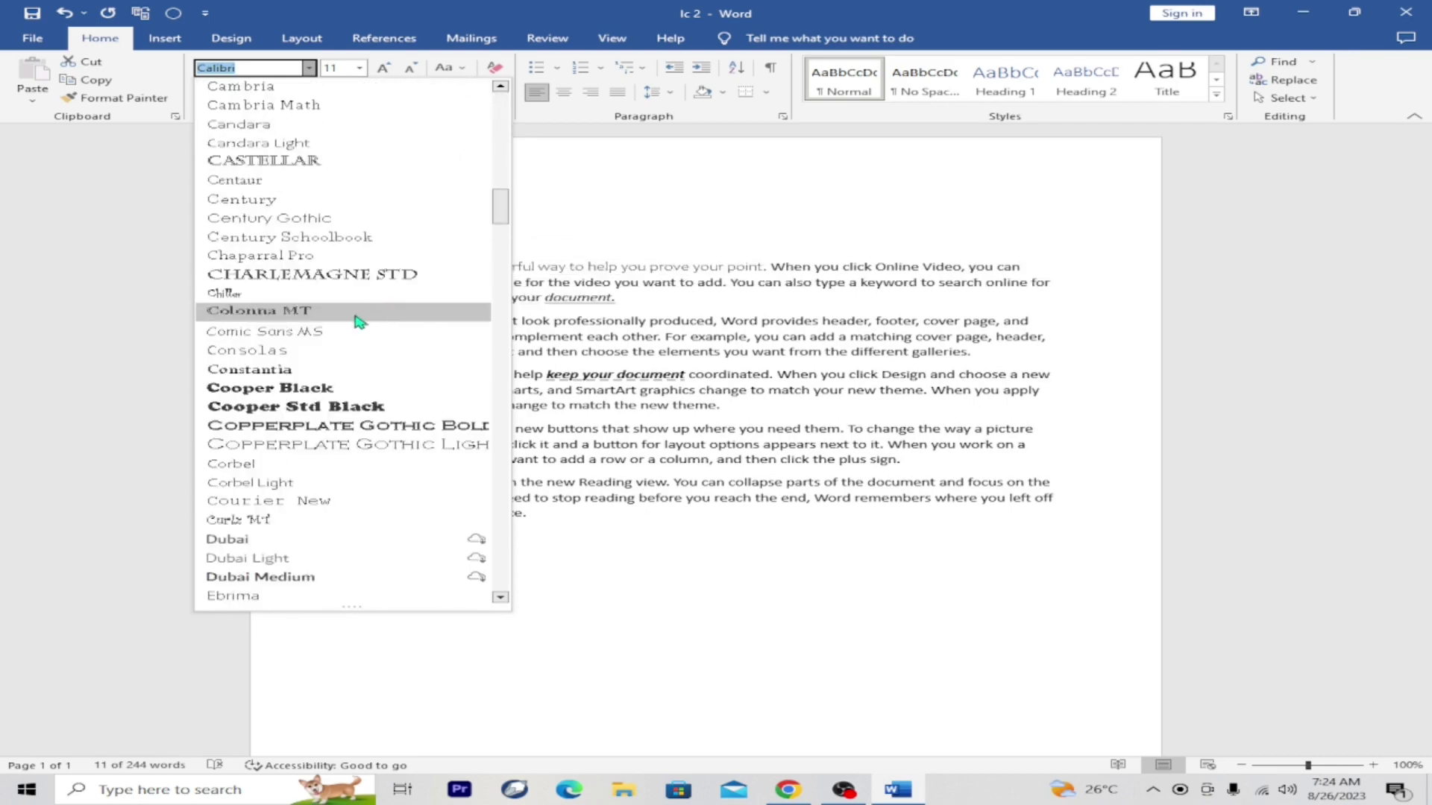
scroll(335, 299, up, 20)
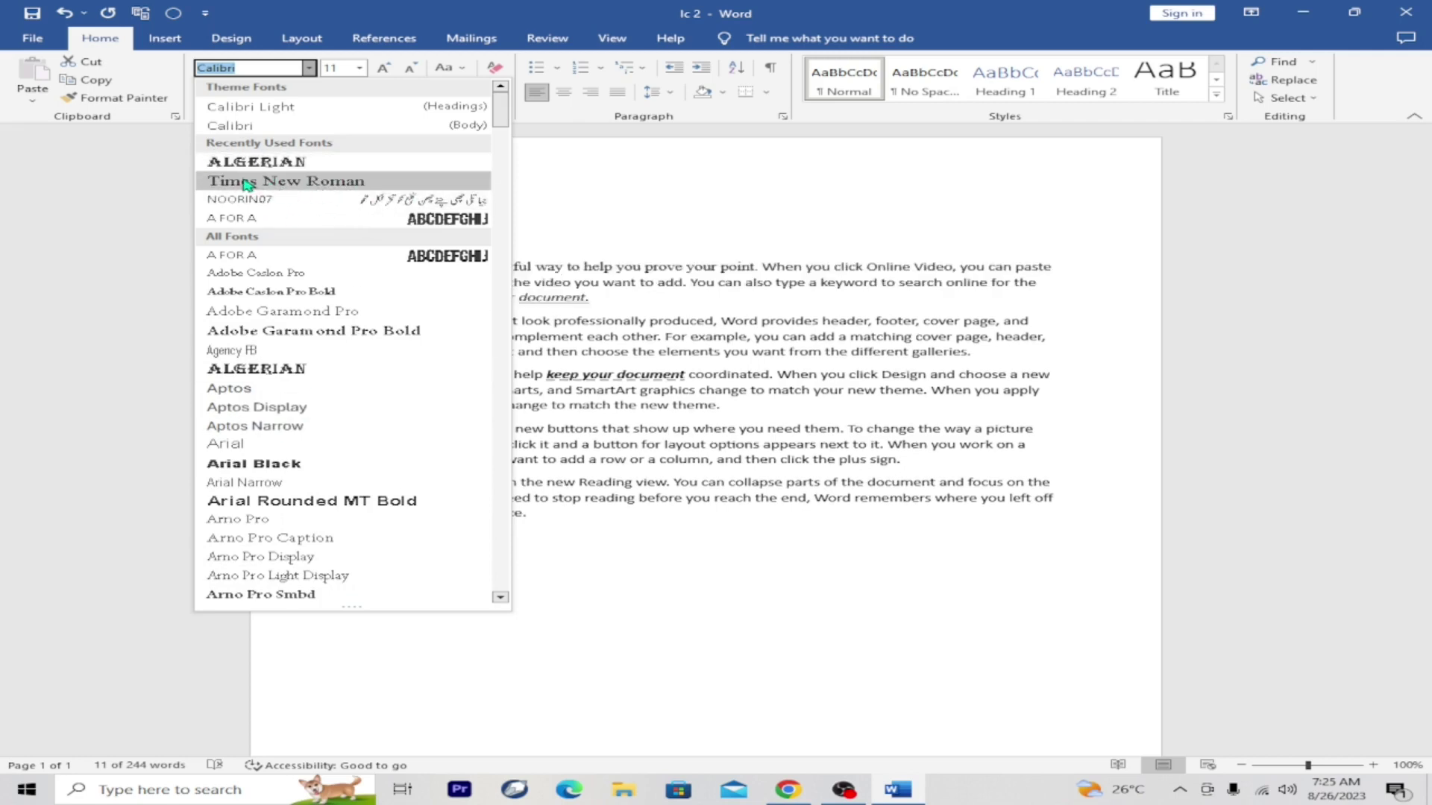
click(650, 187)
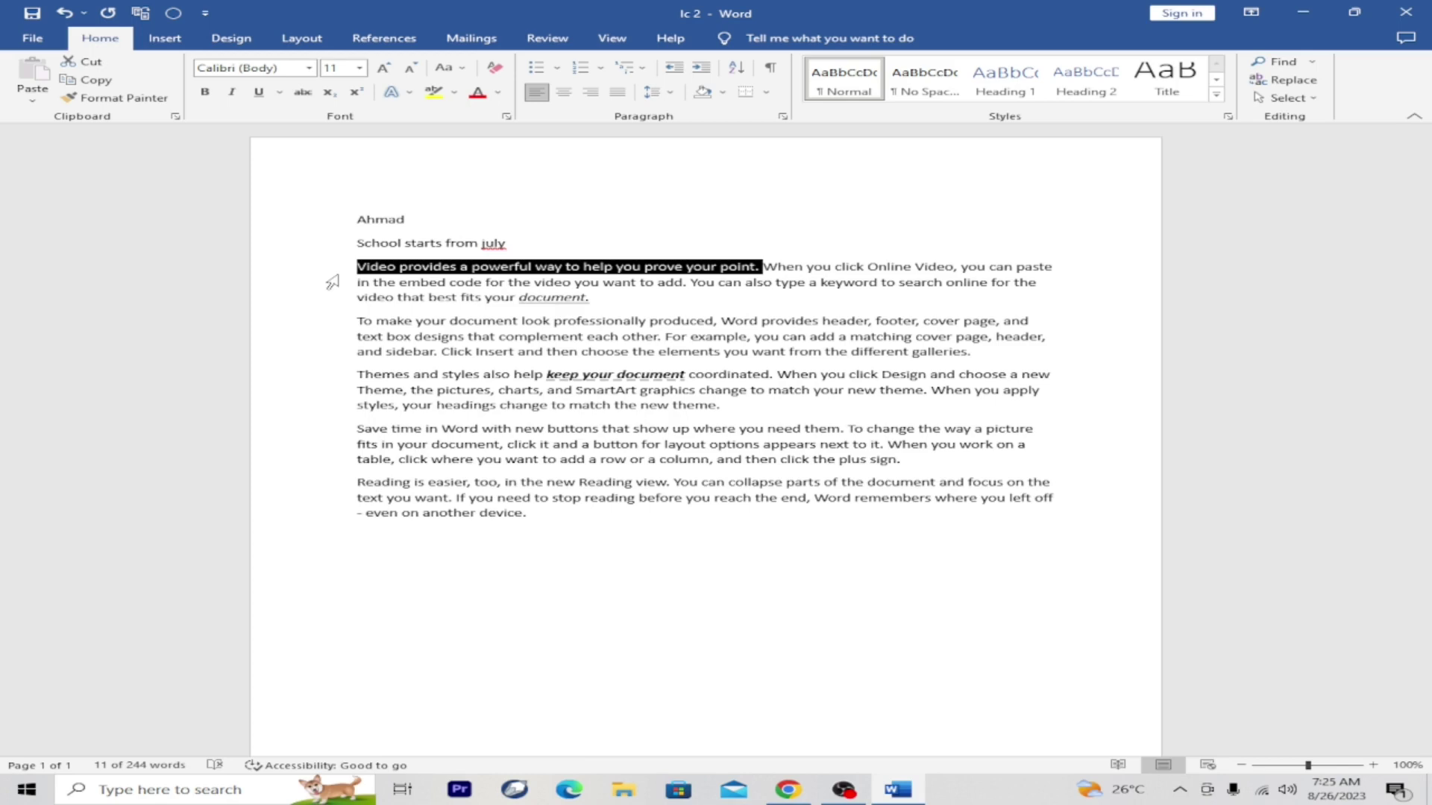
key(ctrl+shift+f)
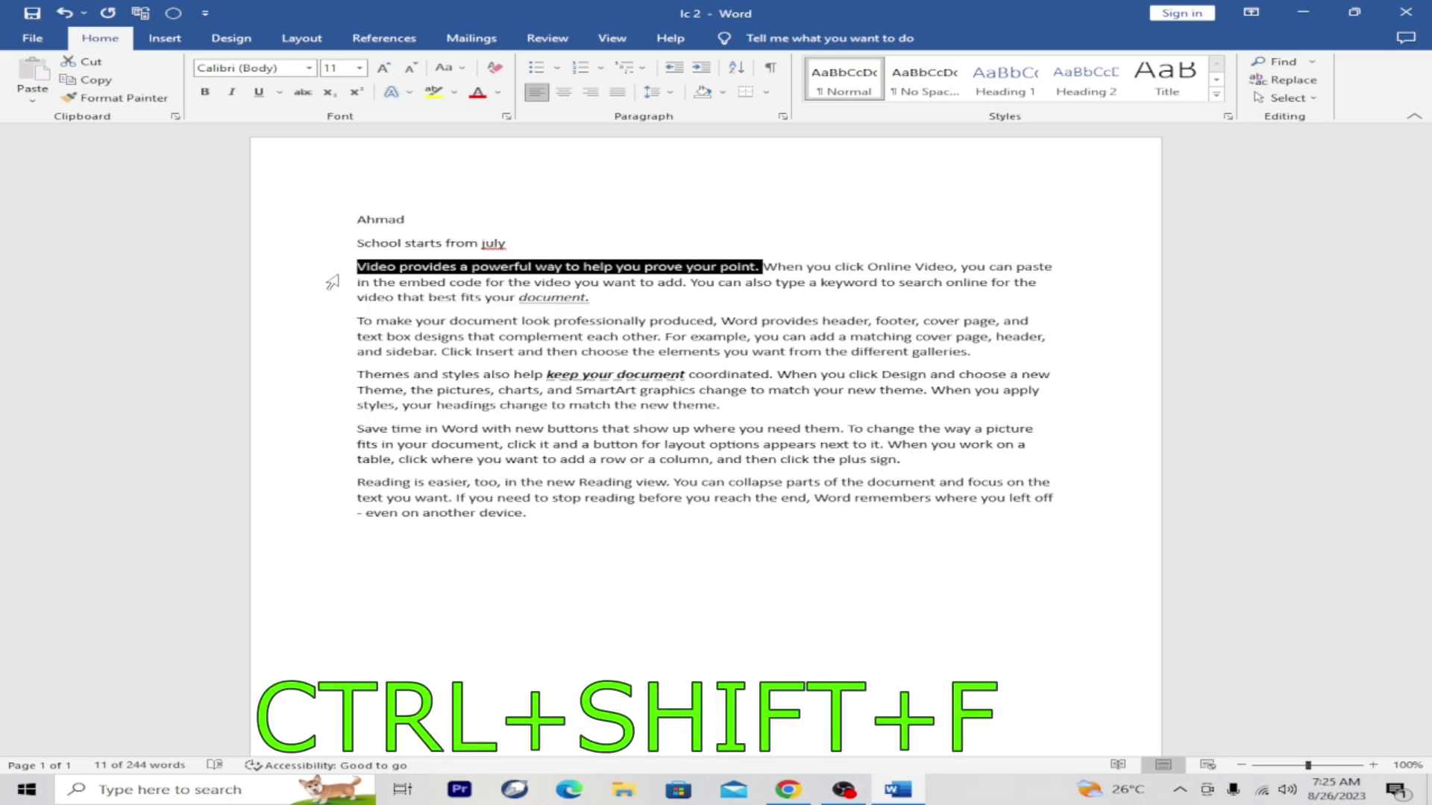
right_click(1067, 215)
click(948, 237)
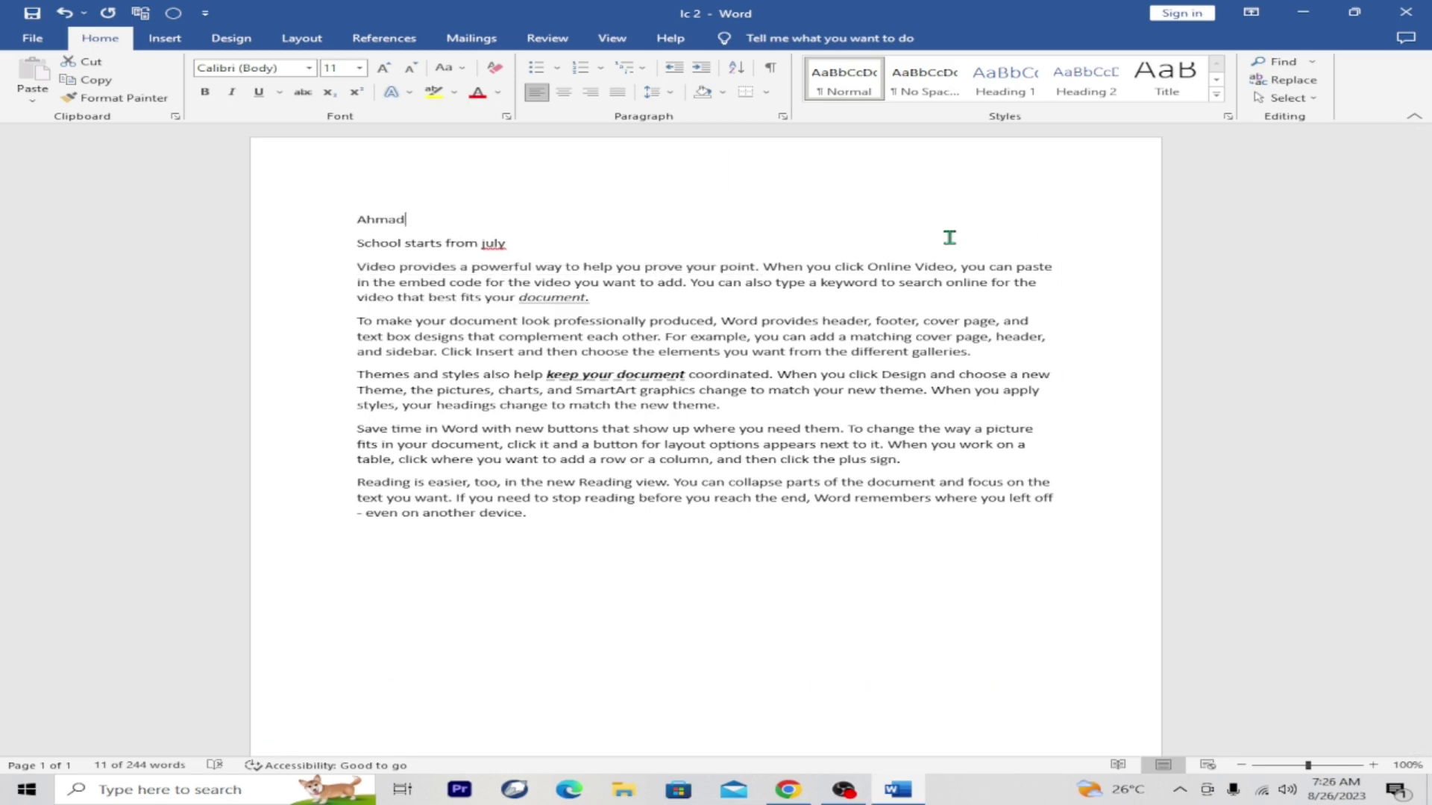
Set the font size of "To make your document look professionally produced," to 18.
drag(358, 322, 717, 322)
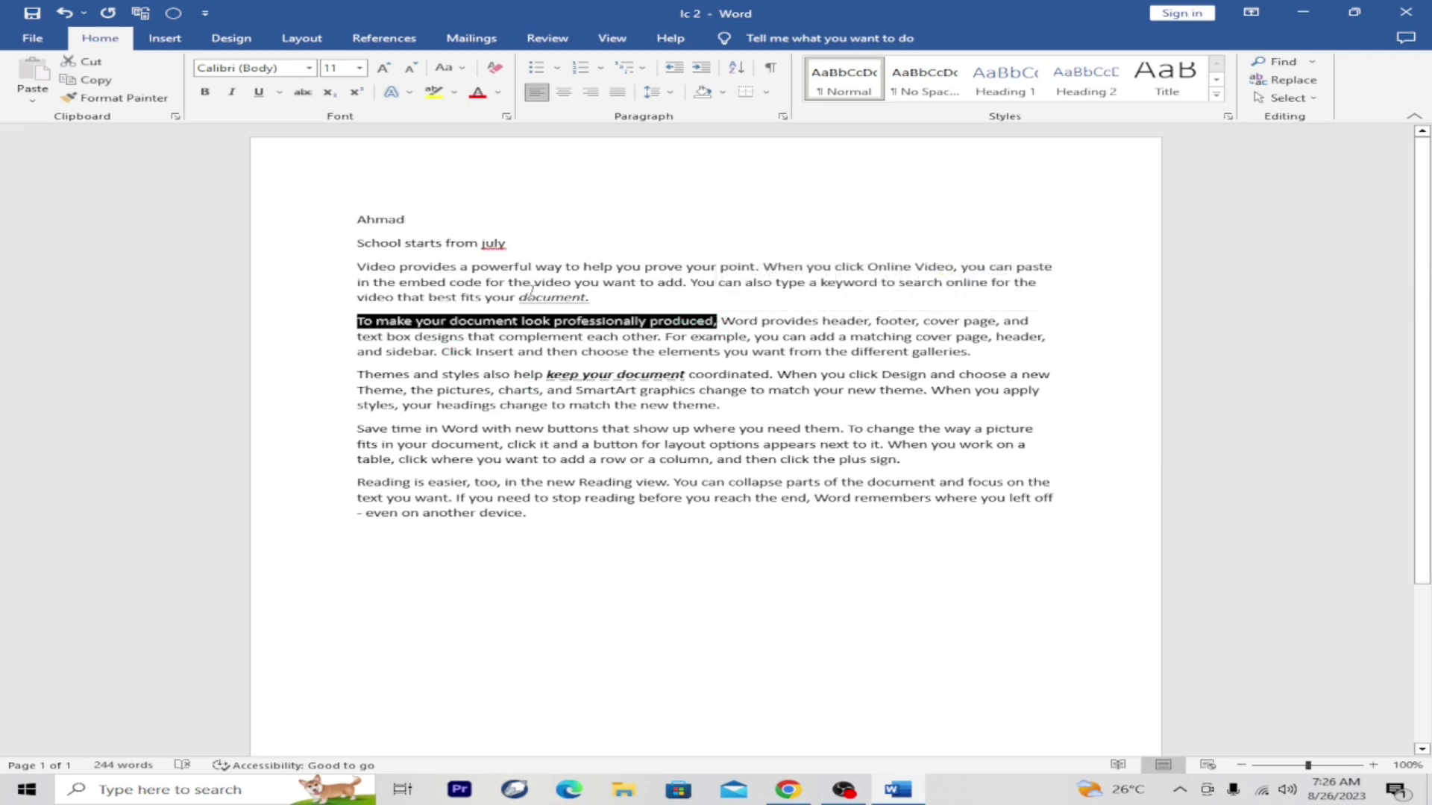
click(361, 68)
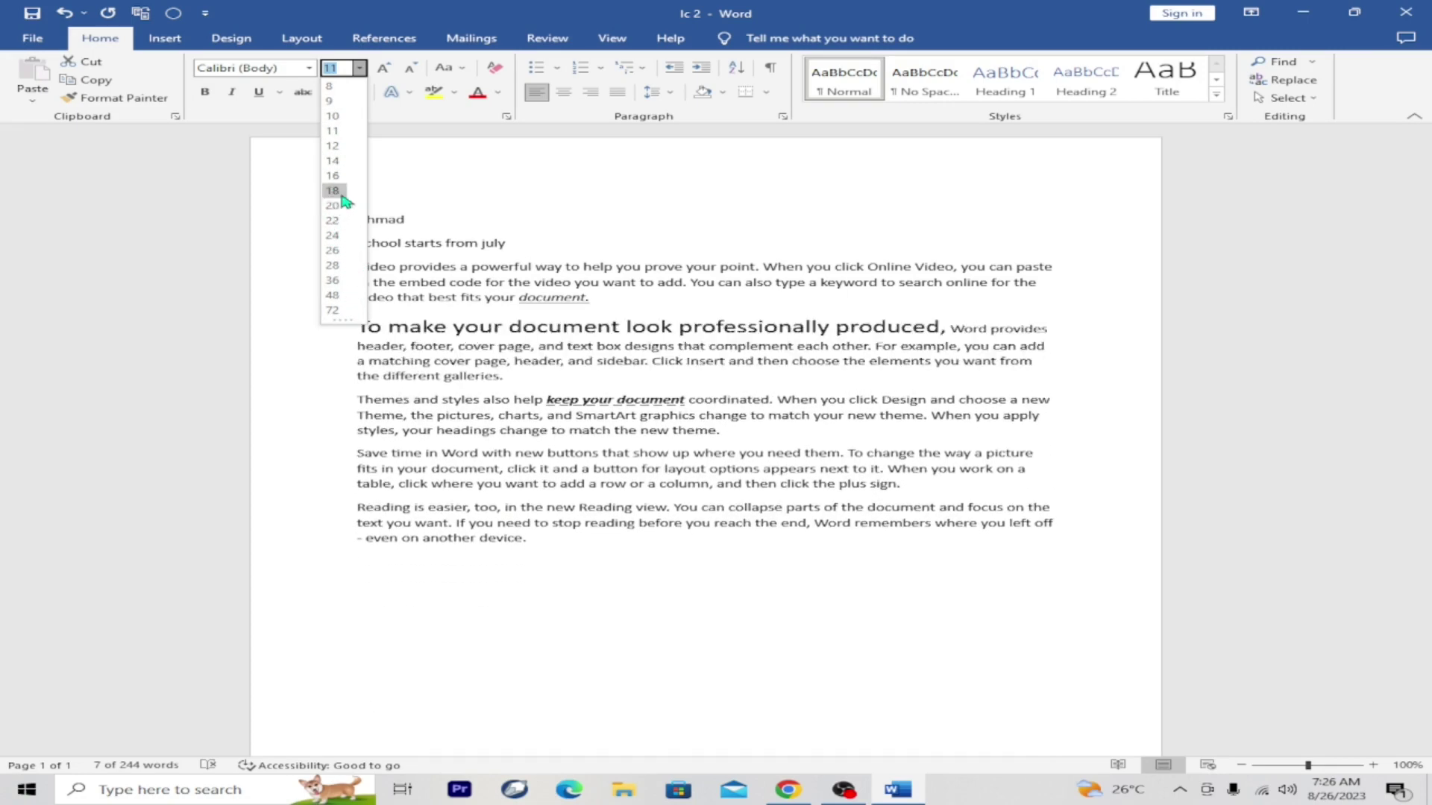
click(333, 190)
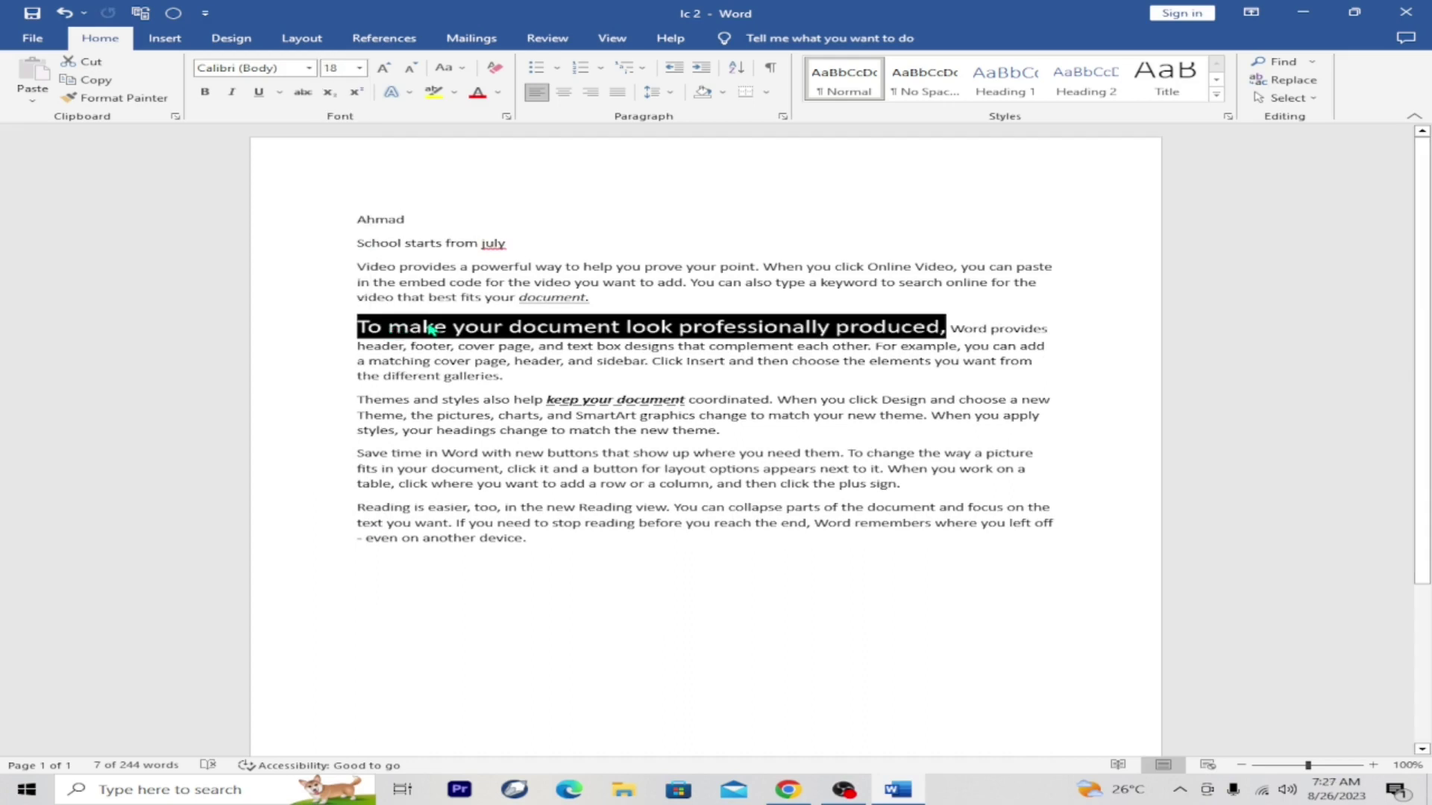
Use the Font dialog to set "To make your document look professionally produced," to size 20.
key(ctrl+shift+p)
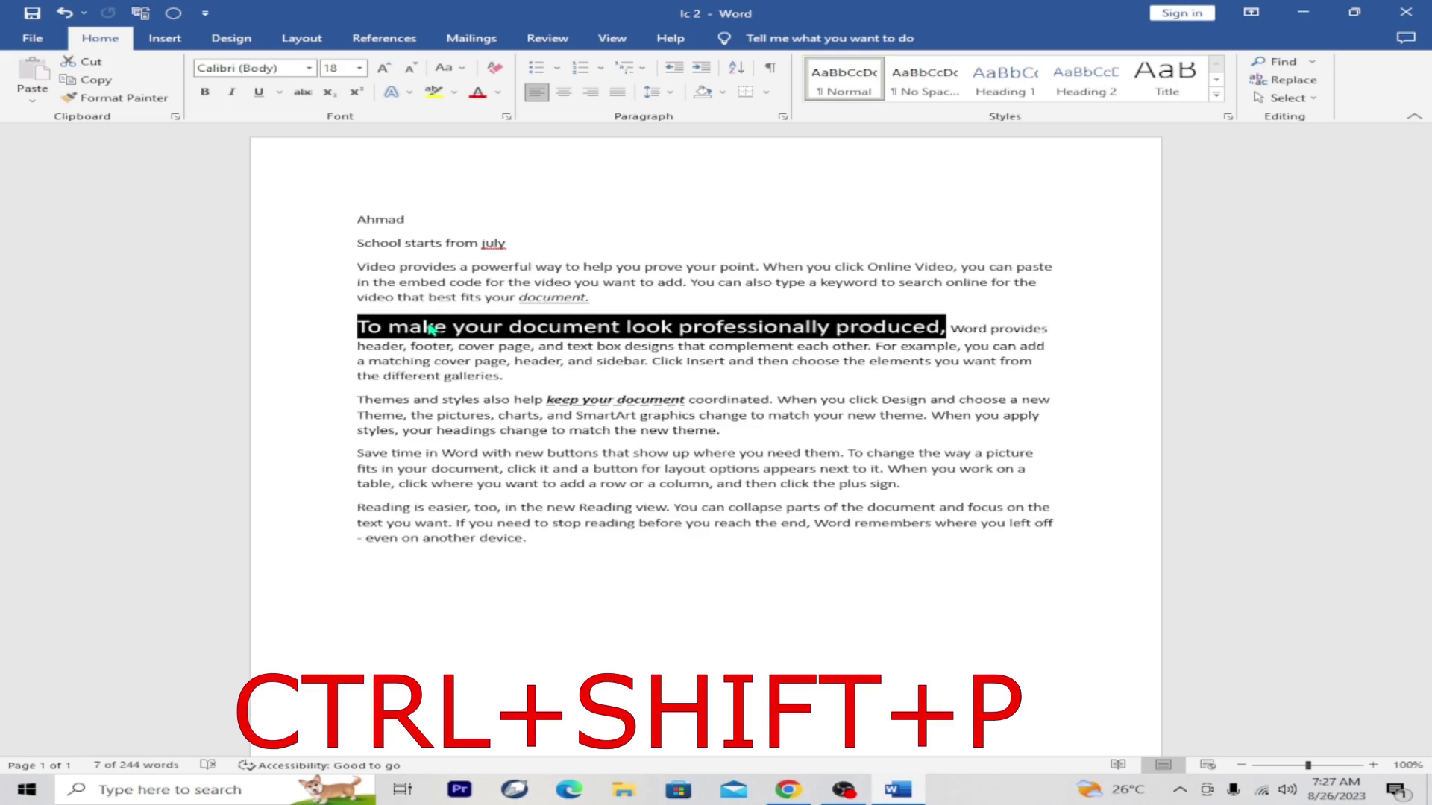
key(ctrl+shift+p)
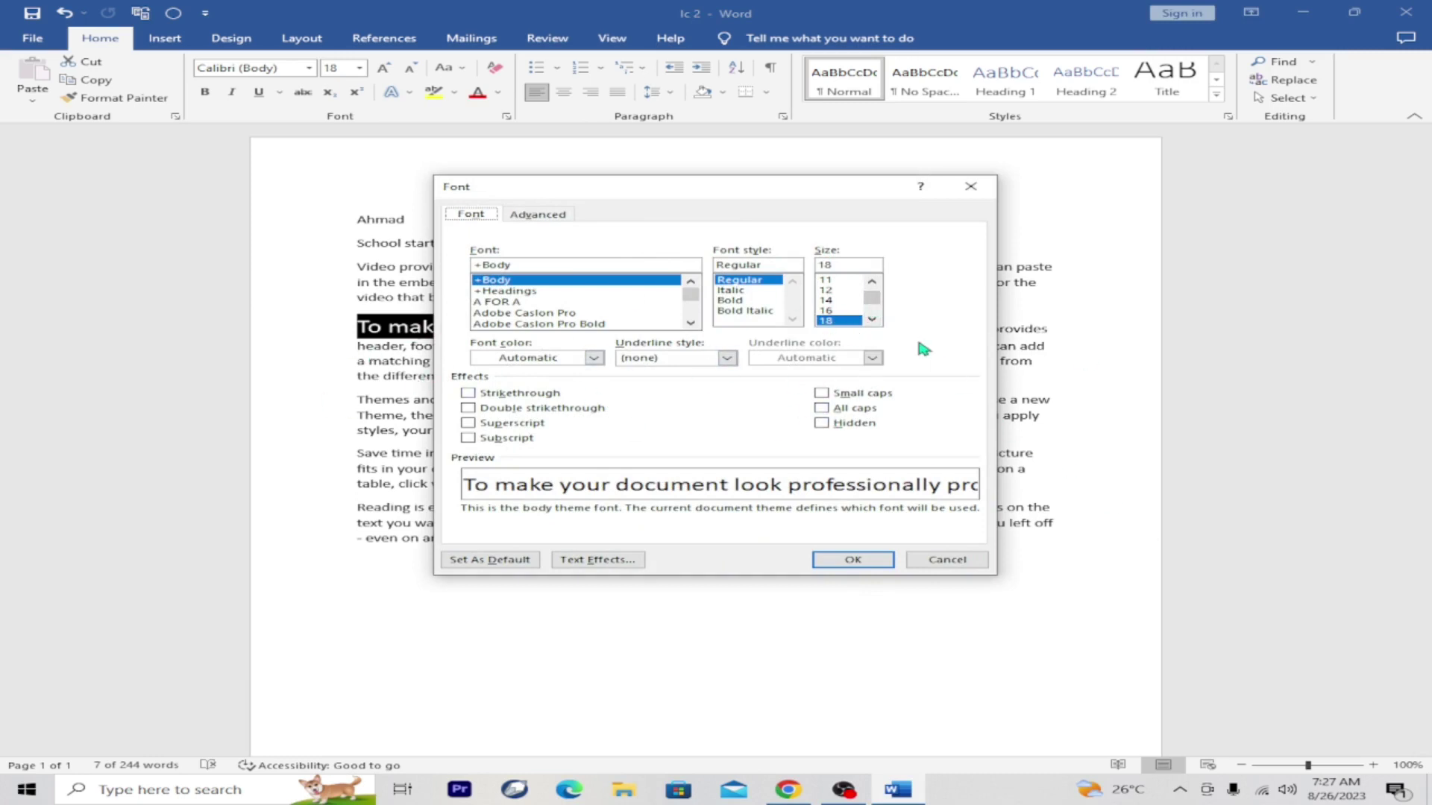
drag(871, 300, 874, 310)
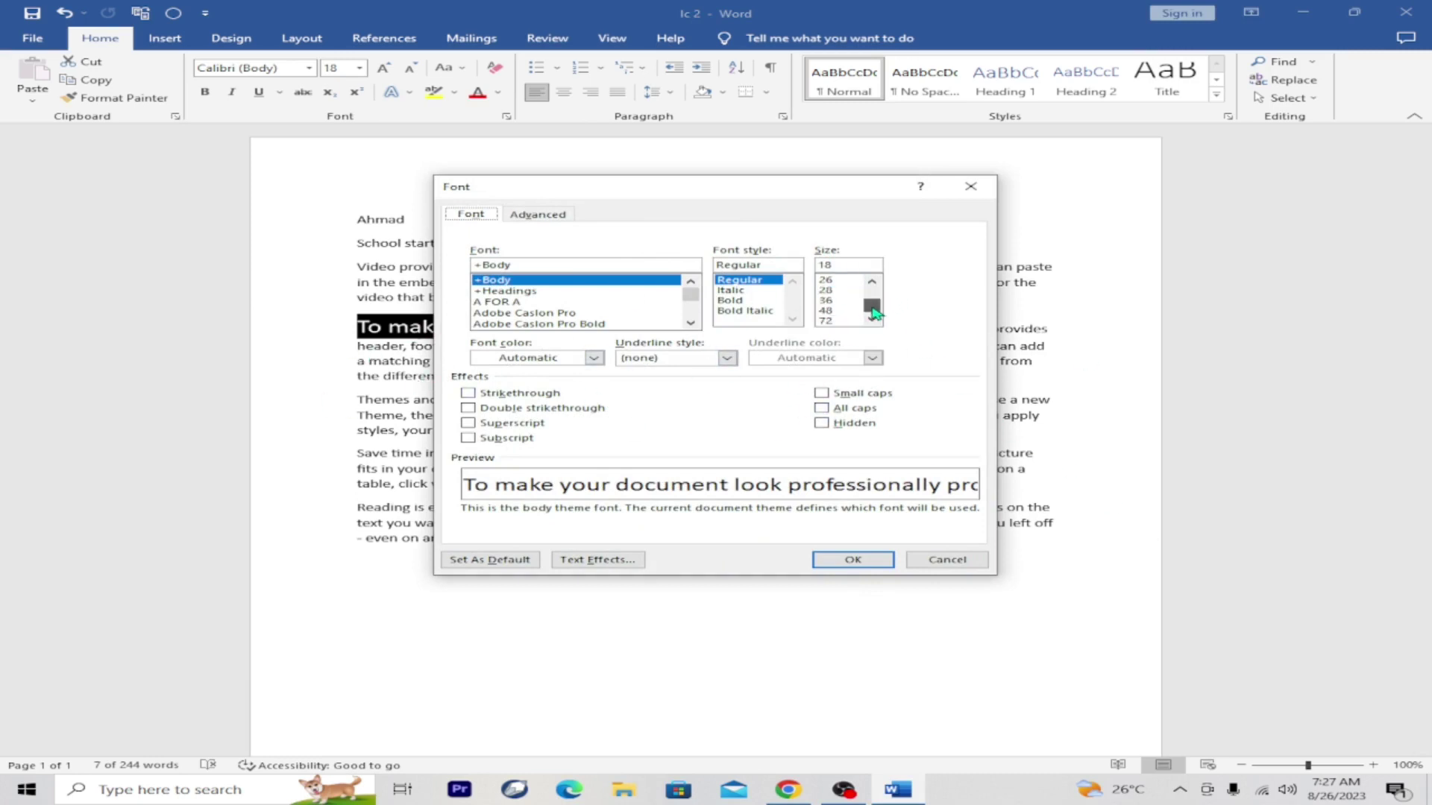
click(841, 291)
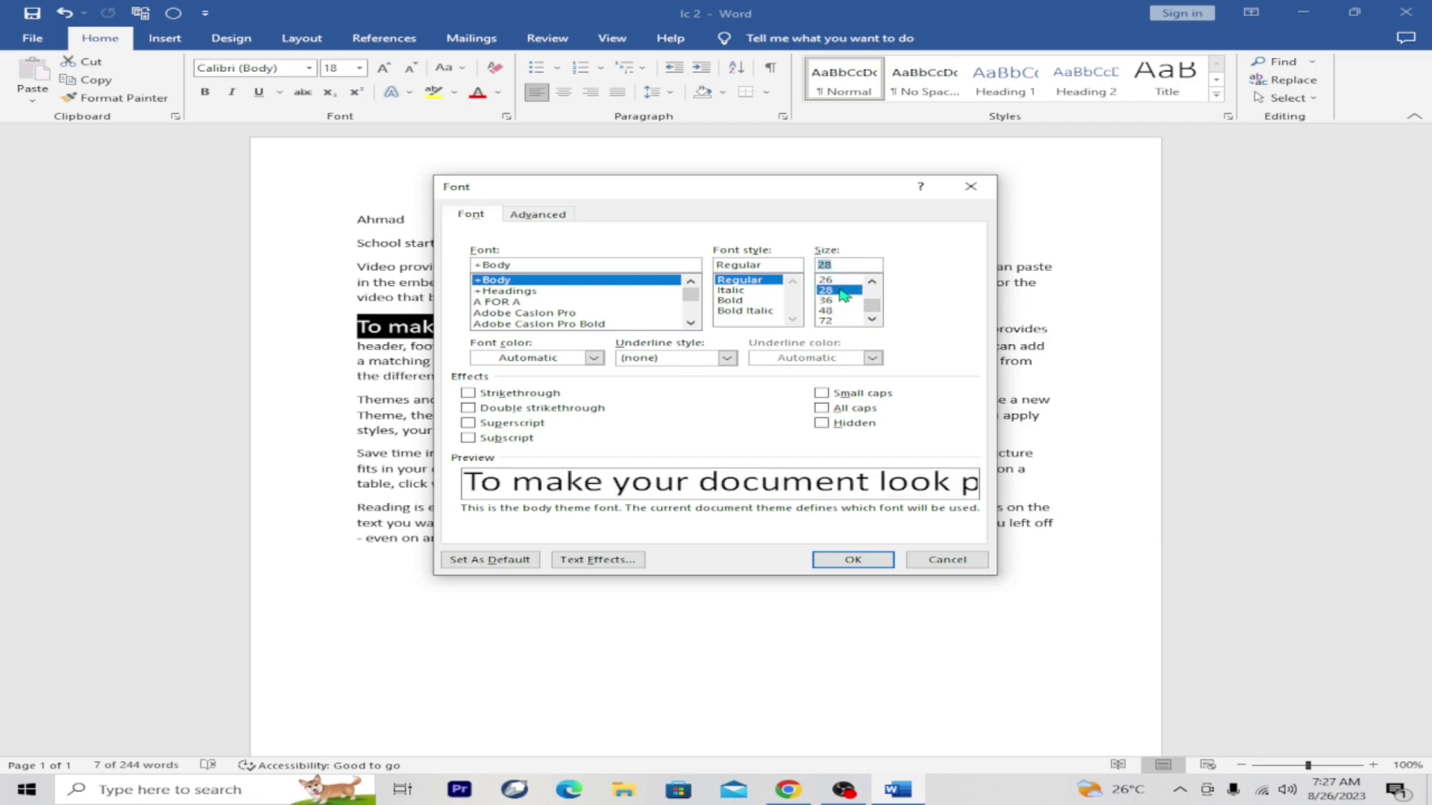
drag(867, 307, 877, 297)
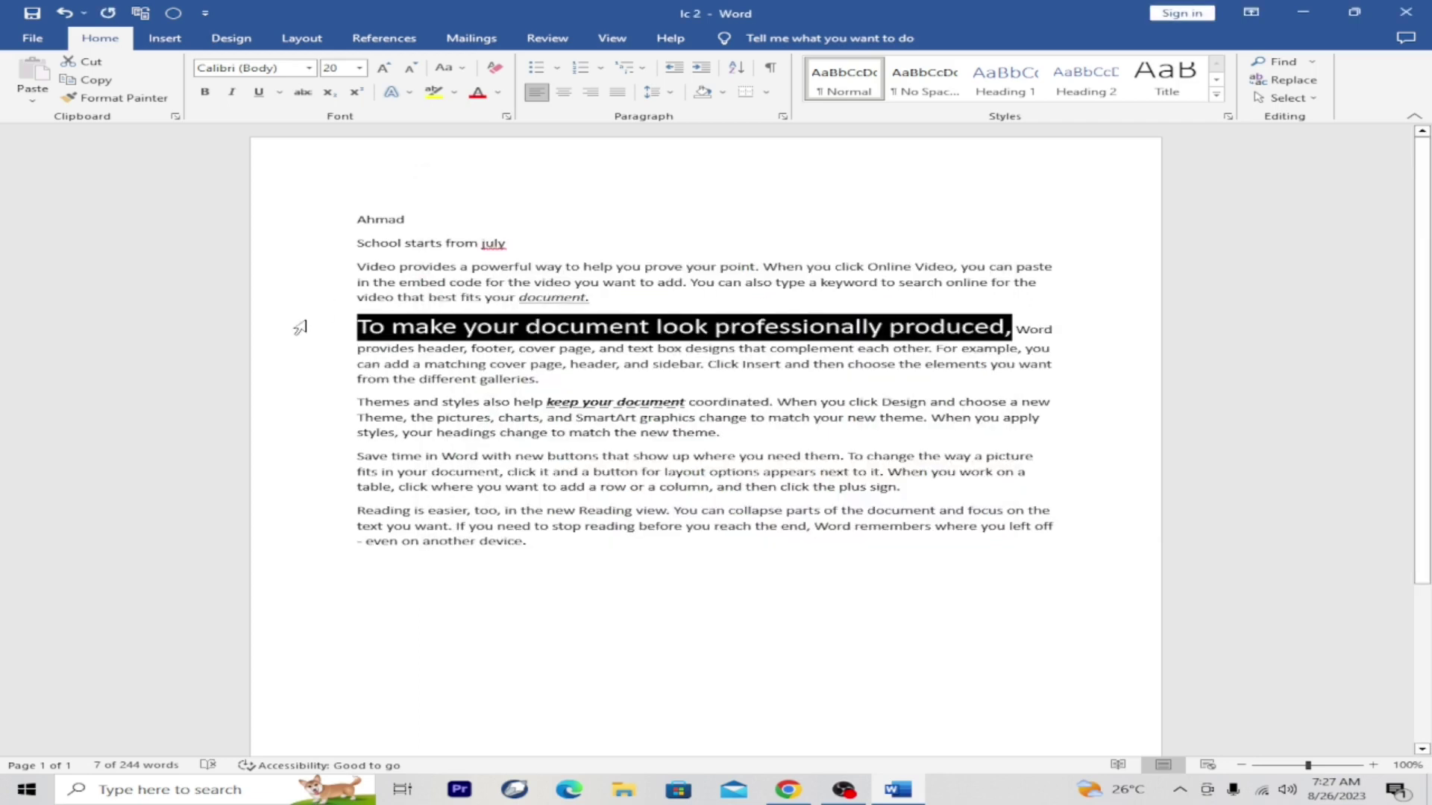
Apply the A FOR A font to "To make your document look professionally produced," and clear the selection.
click(309, 69)
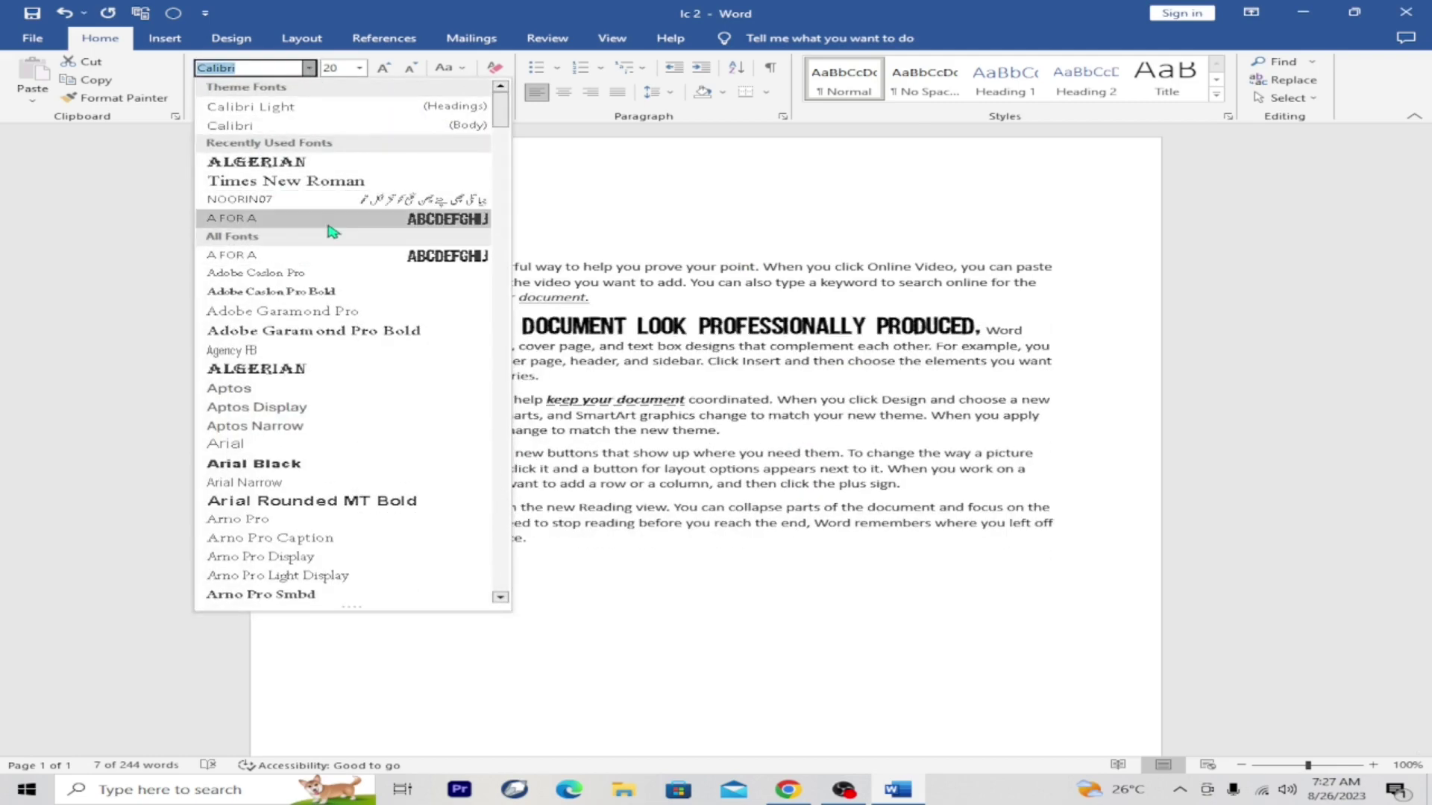
click(271, 222)
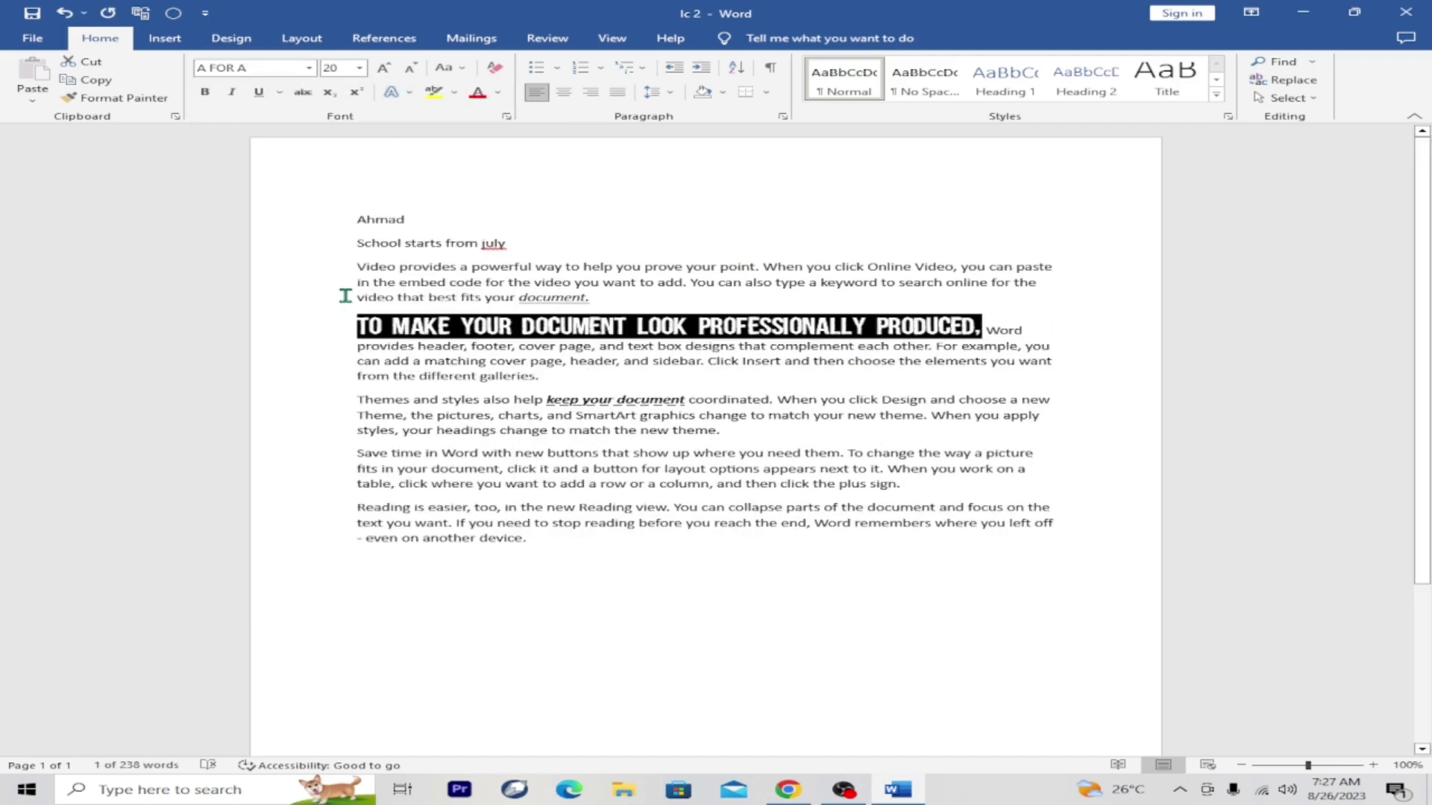
click(1100, 438)
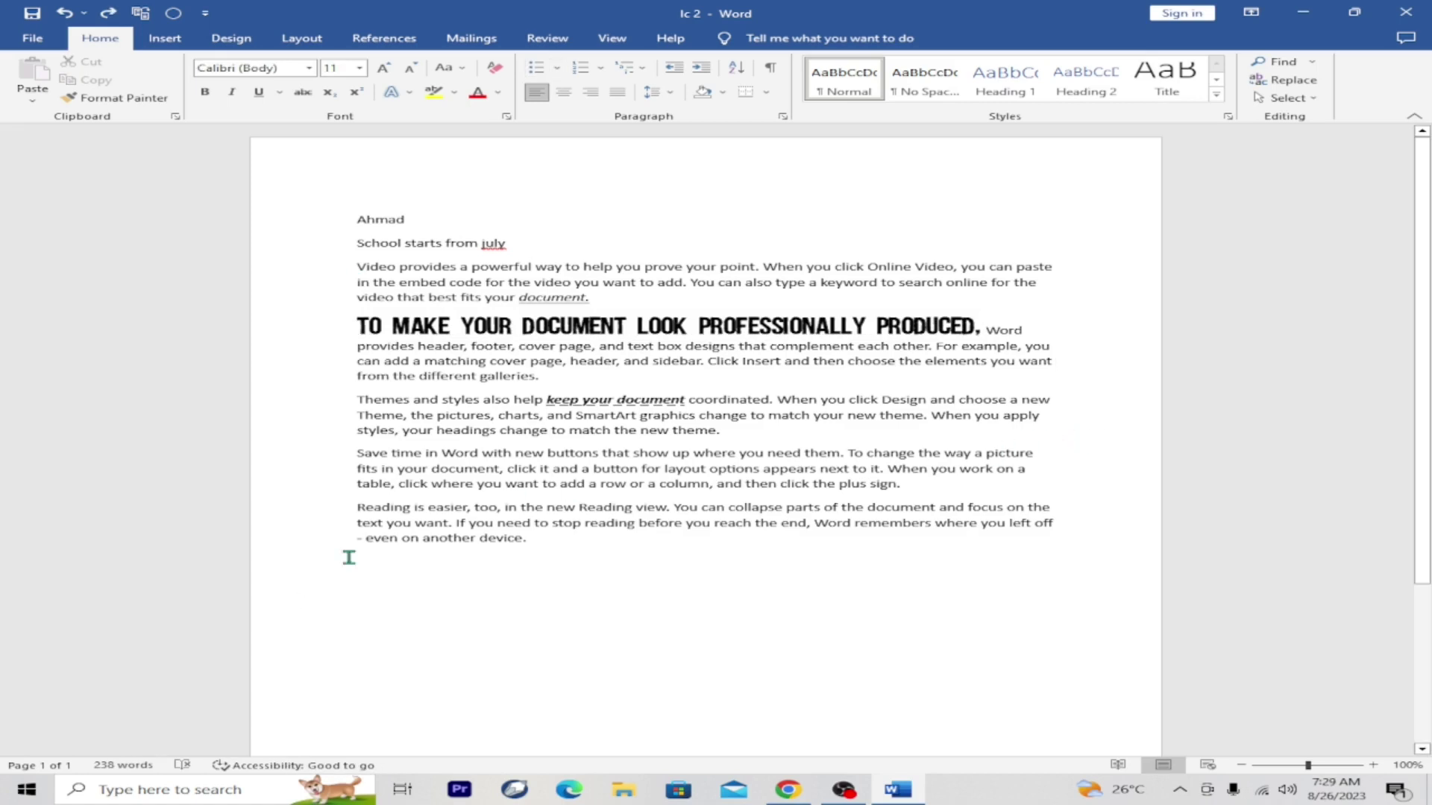
Apply strikethrough to the words "Save time in Word with" at the start of their paragraph.
drag(356, 452, 512, 451)
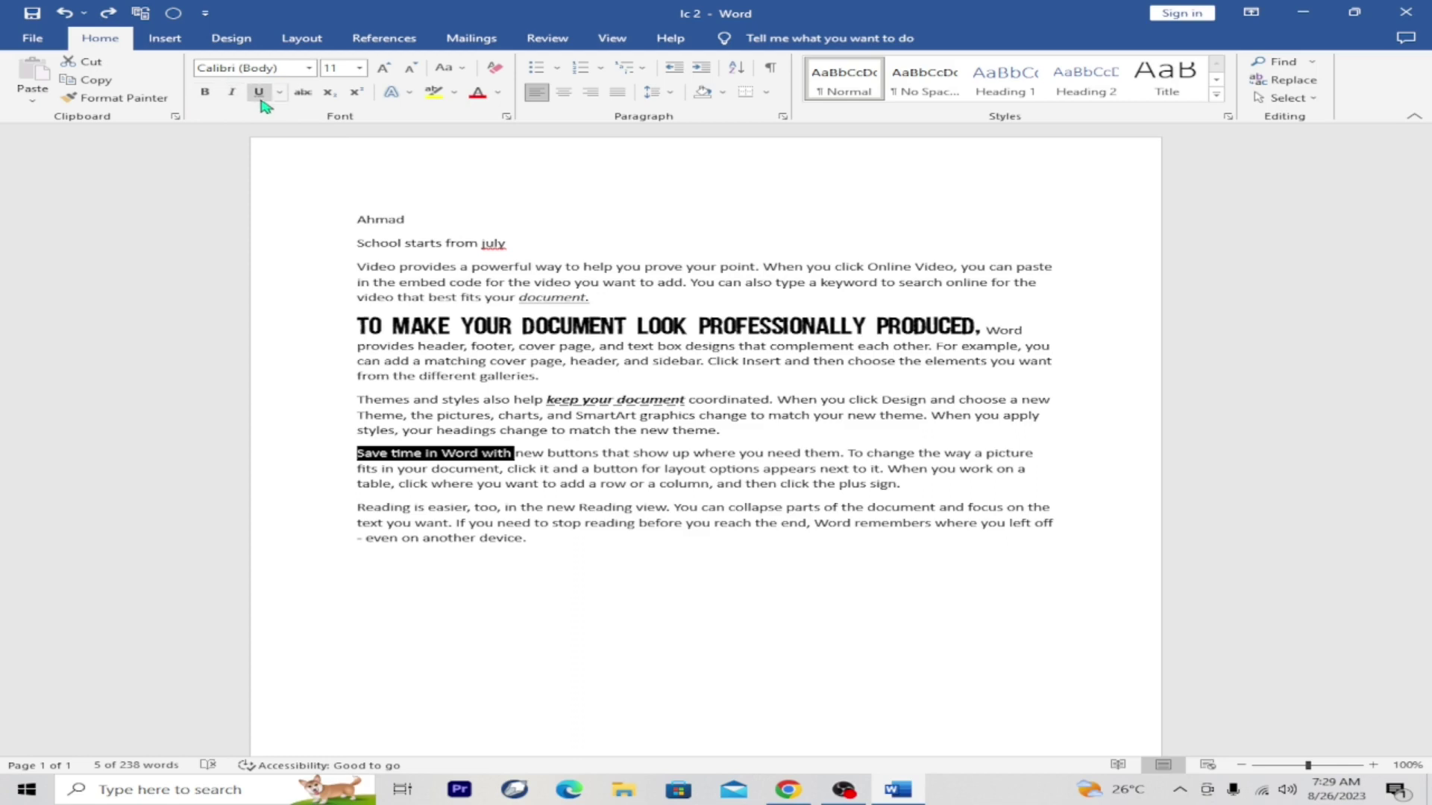
click(302, 92)
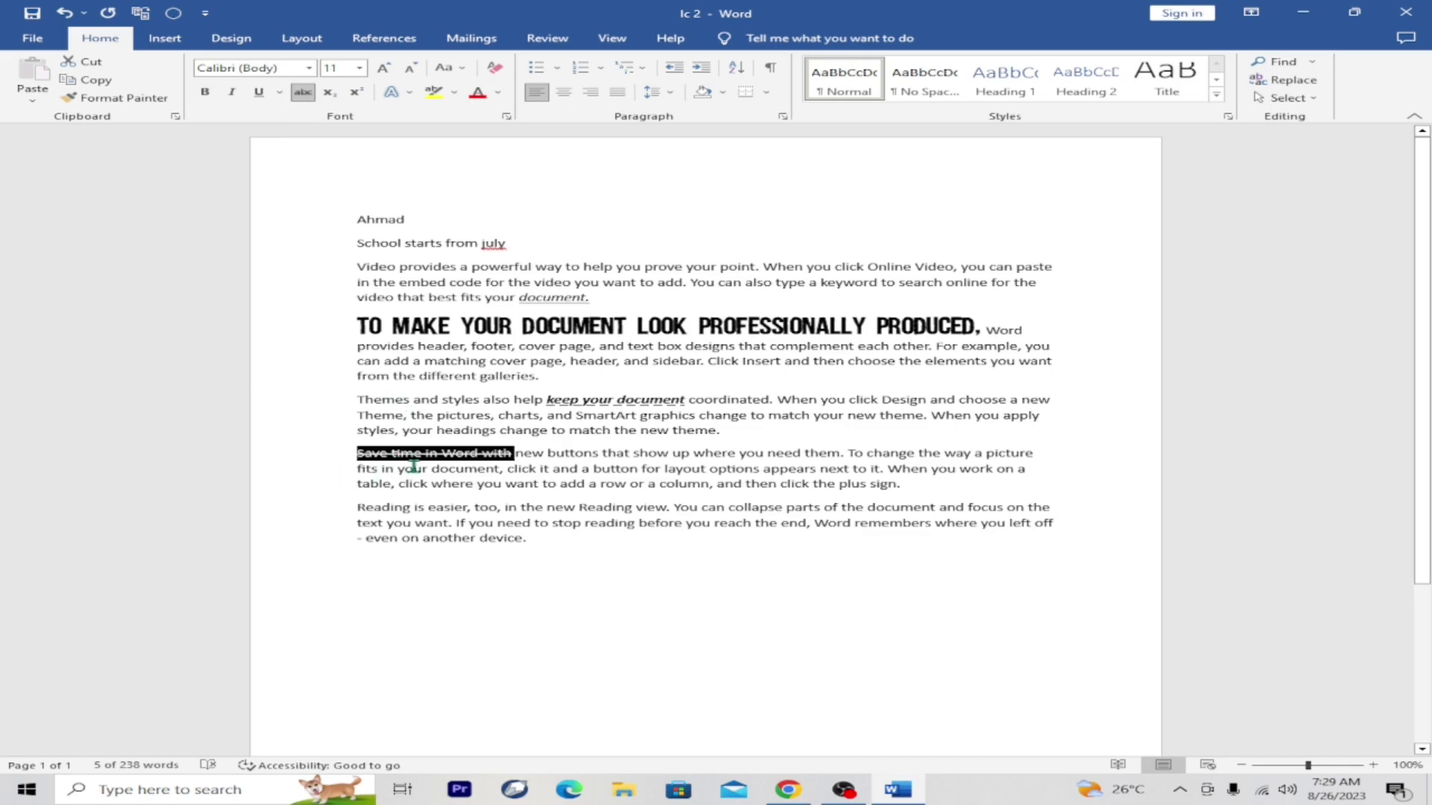